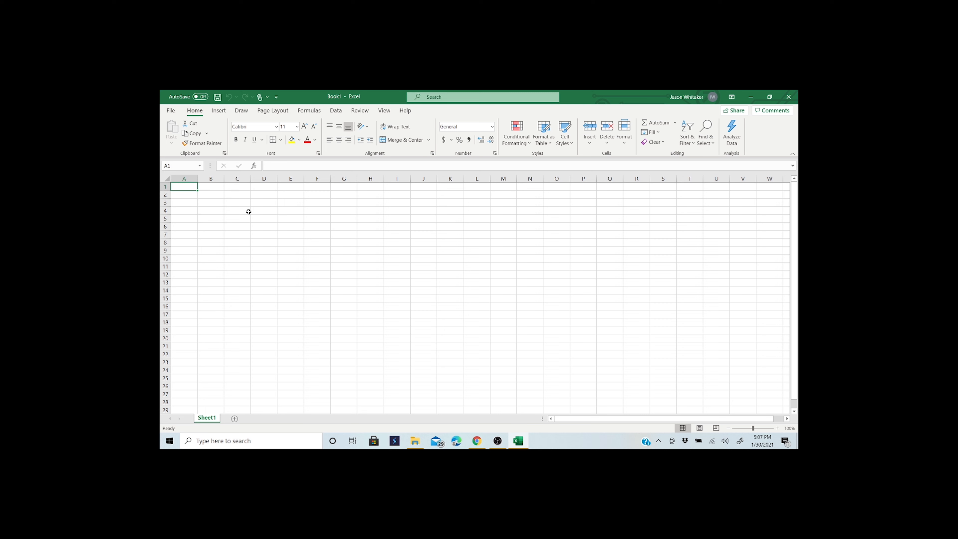
Step: Label cell A1 with the earner's first name followed by "Paycheck", and widen columns A and B
{"action": "type", "text": "Jason"}
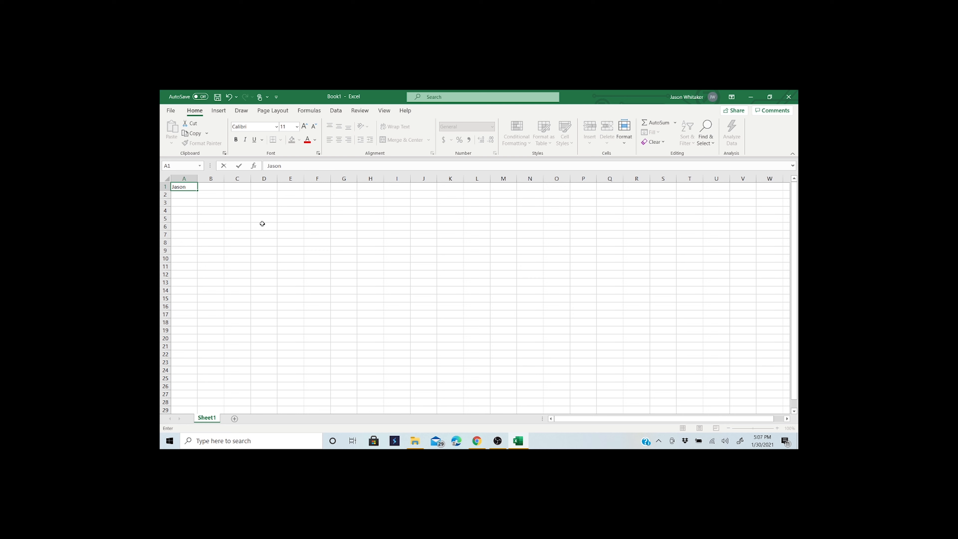
{"action": "type", "text": " Paycheck"}
{"action": "left_click", "coordinate": [262, 223]}
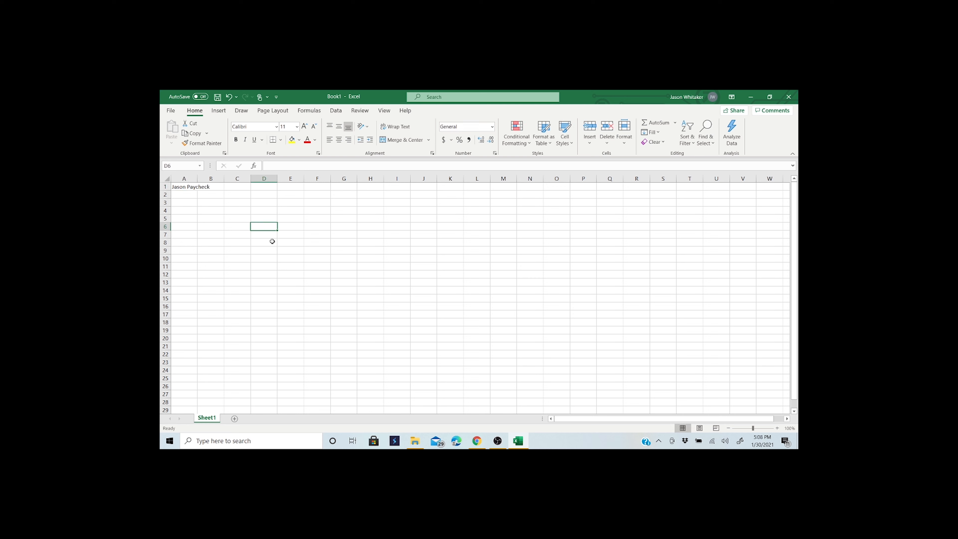
{"action": "left_click_drag", "start_coordinate": [198, 178], "coordinate": [277, 178]}
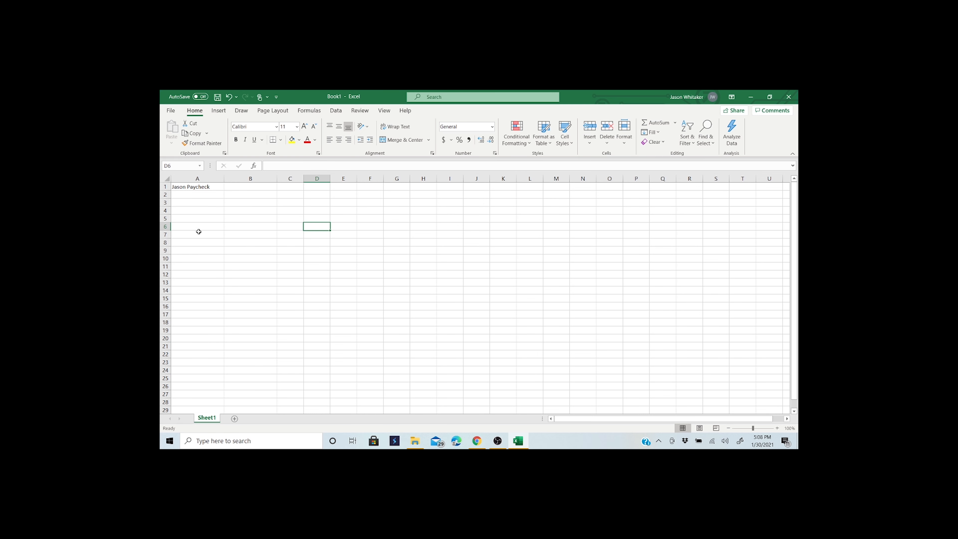
Step: Enter 1500 in cell B1 as the amount of the first paycheck
{"action": "left_click", "coordinate": [206, 188]}
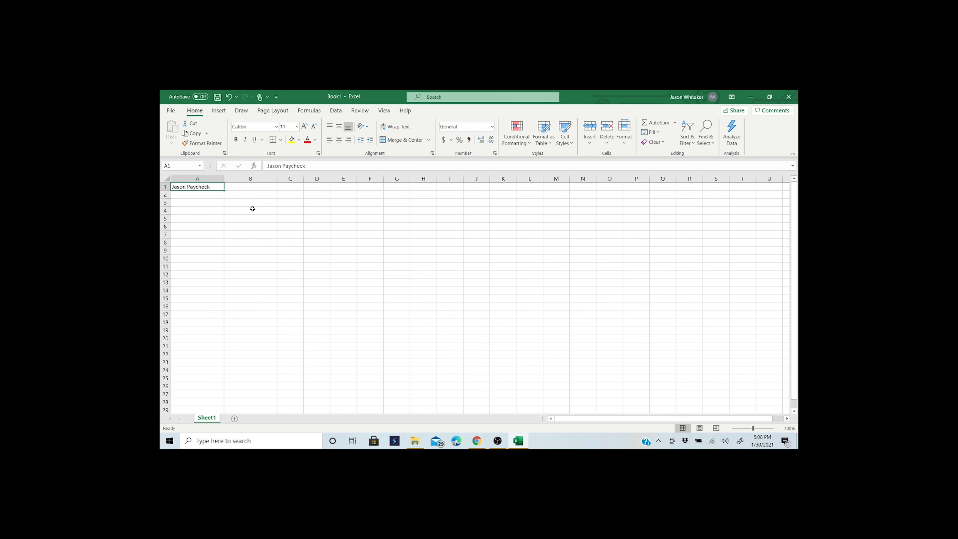
{"action": "left_click", "coordinate": [264, 186]}
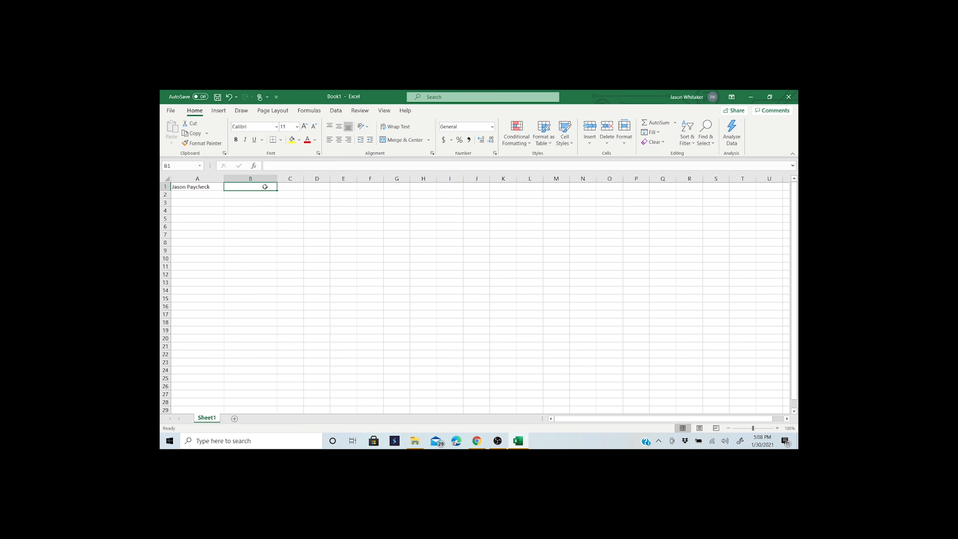
{"action": "type", "text": "1500"}
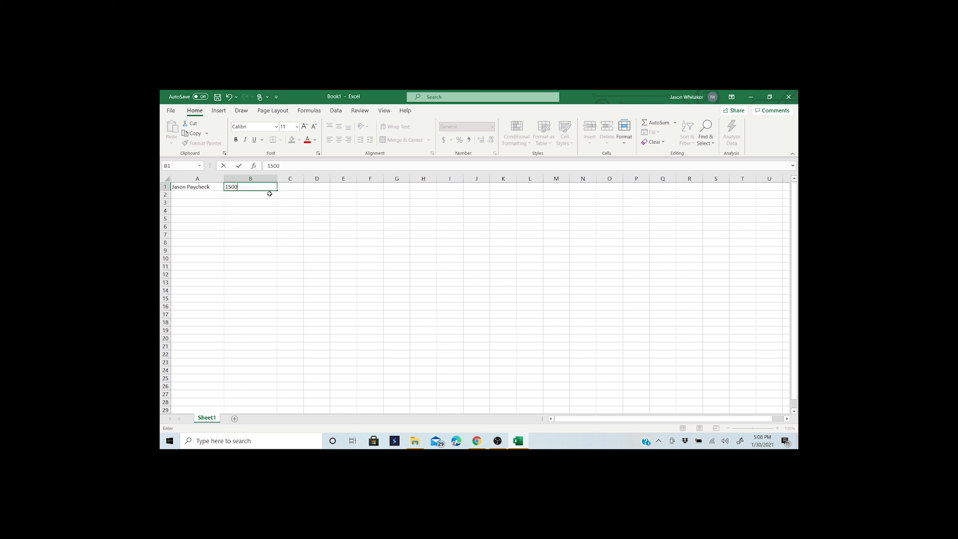
{"action": "left_click", "coordinate": [316, 233]}
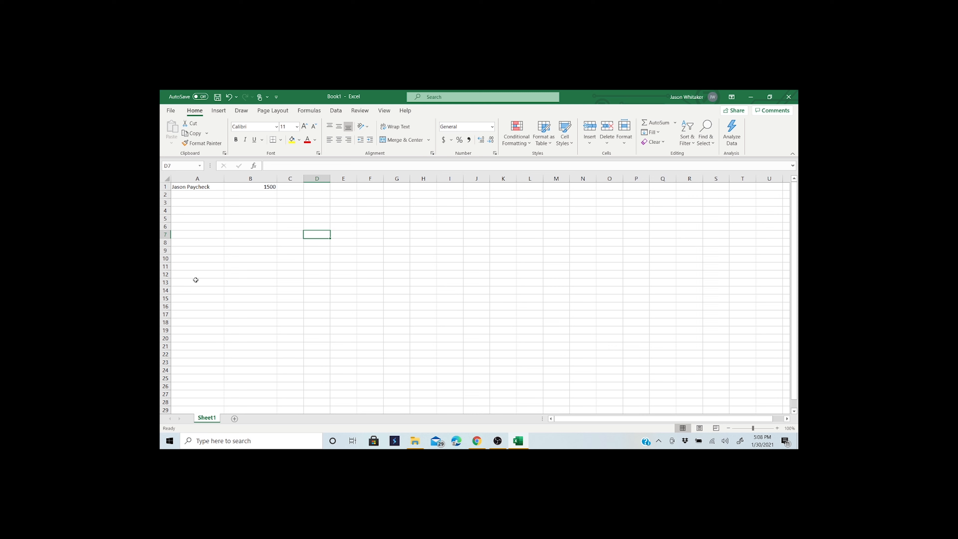
Step: Edit the label in cell A1 by inserting "1st" before "Paycheck"
{"action": "left_click", "coordinate": [212, 188]}
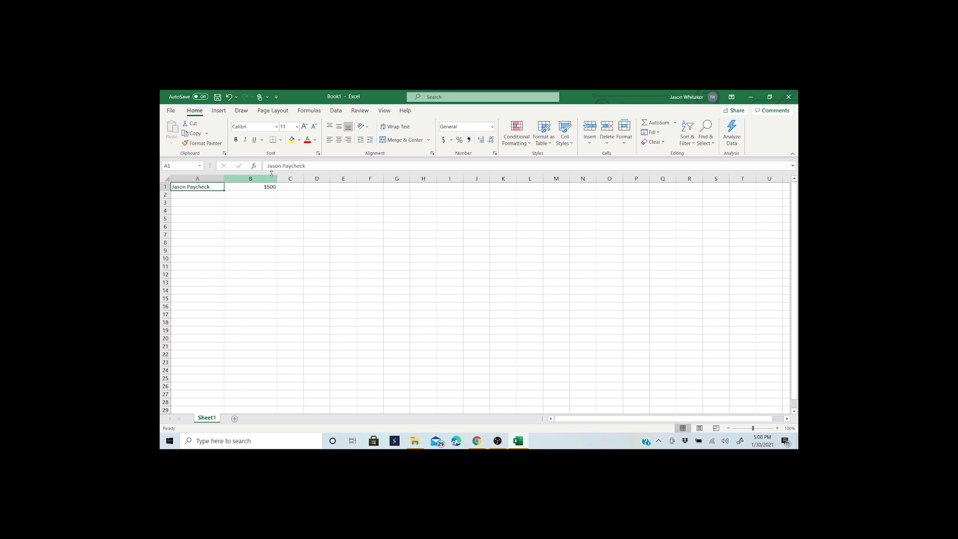
{"action": "left_click", "coordinate": [284, 165]}
{"action": "type", "text": "1st"}
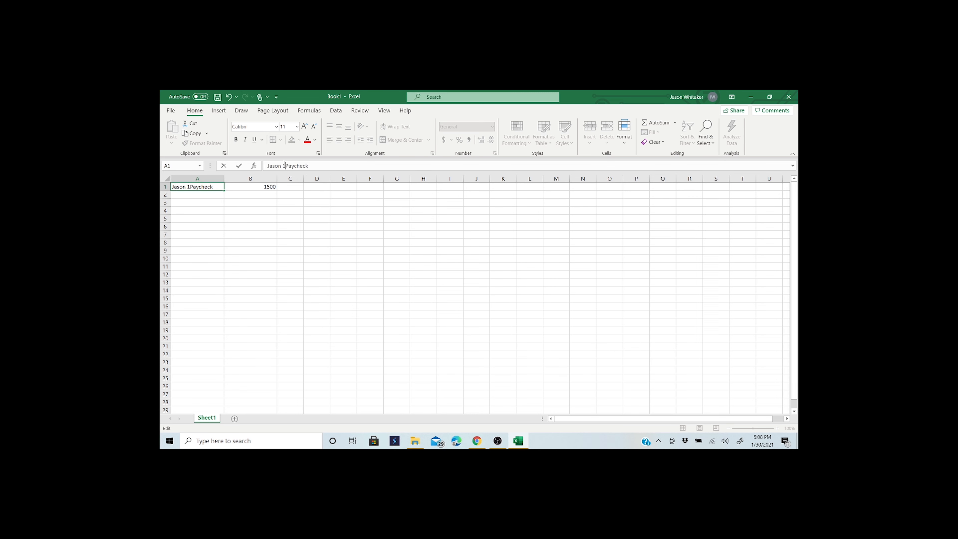
{"action": "left_click", "coordinate": [323, 267]}
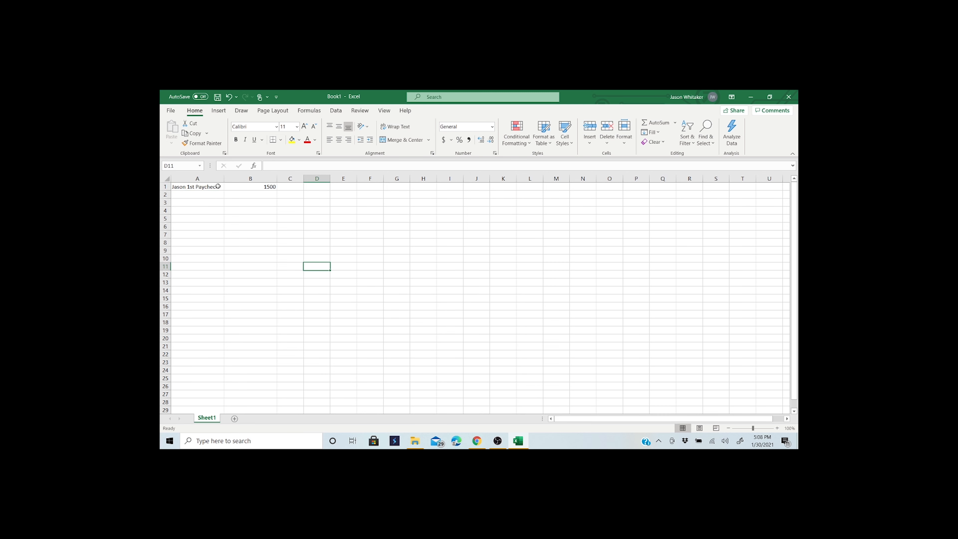
Step: Add the same earner's "2nd Paycheck" label in cell A15 with the amount 1500 in B15
{"action": "left_click", "coordinate": [189, 299]}
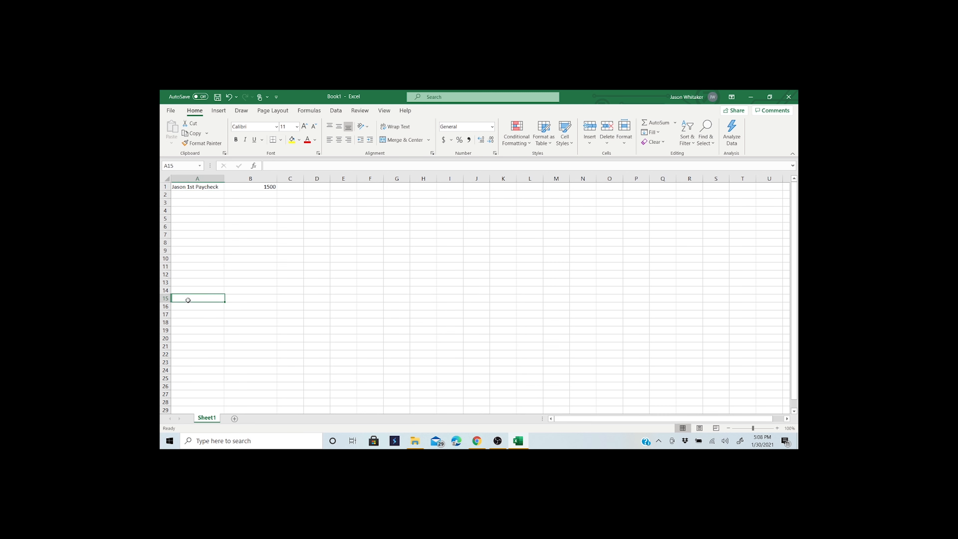
{"action": "type", "text": "J"}
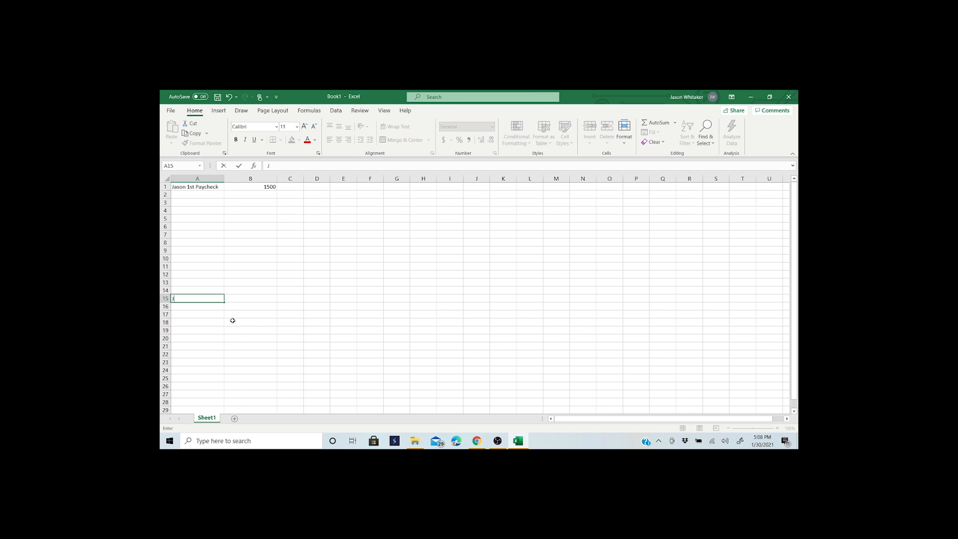
{"action": "type", "text": "ason 2nd Paycheck"}
{"action": "left_click", "coordinate": [255, 300]}
{"action": "type", "text": "1500"}
Step: Add "Spouse 1st Paycheck" in cell A2 with the amount 1000 in B2
{"action": "left_click", "coordinate": [207, 193]}
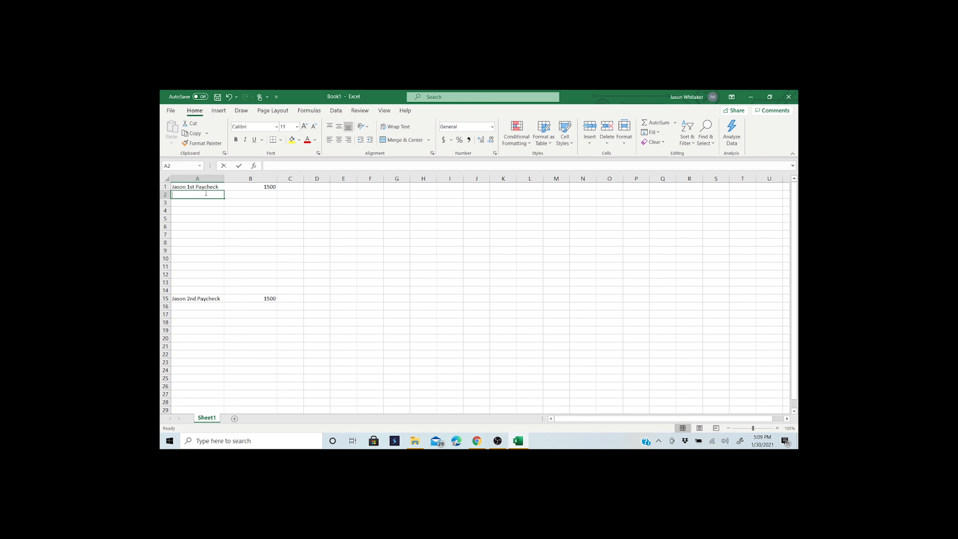
{"action": "type", "text": "Spouse"}
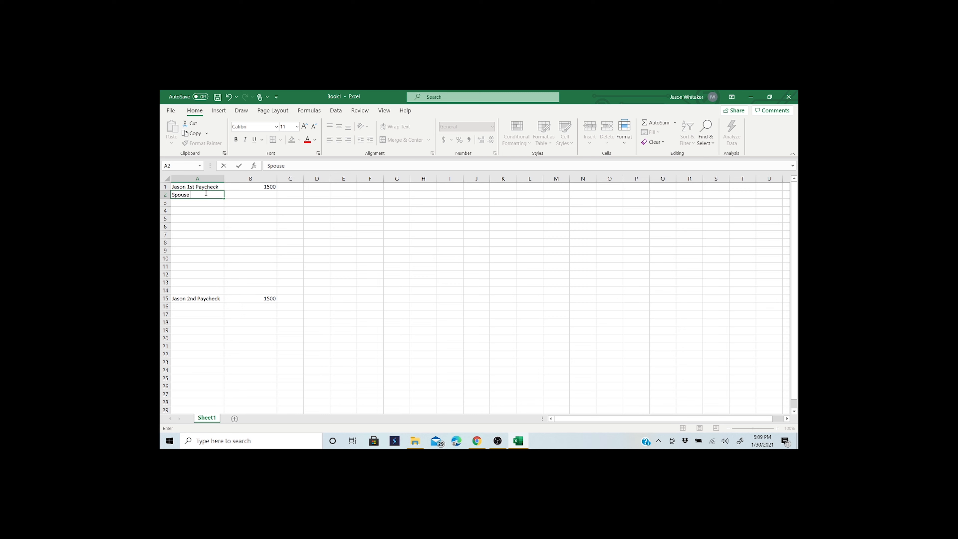
{"action": "type", "text": " 1st Paycheck"}
{"action": "left_click", "coordinate": [273, 195]}
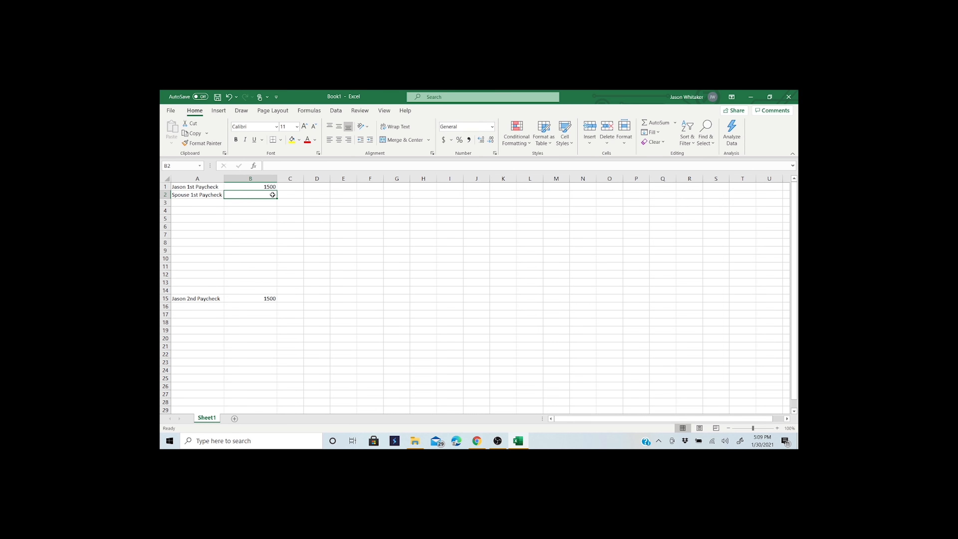
{"action": "type", "text": "1000"}
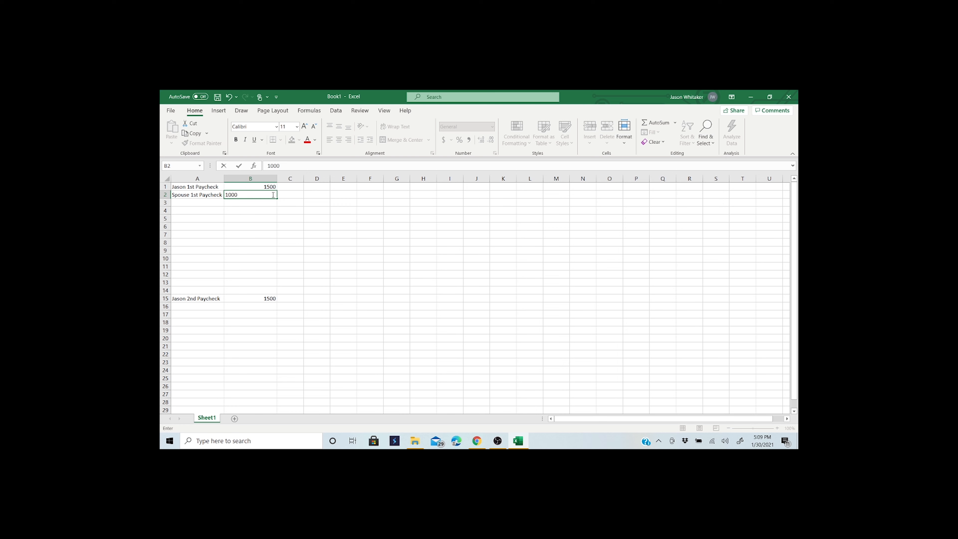
{"action": "left_click", "coordinate": [314, 274]}
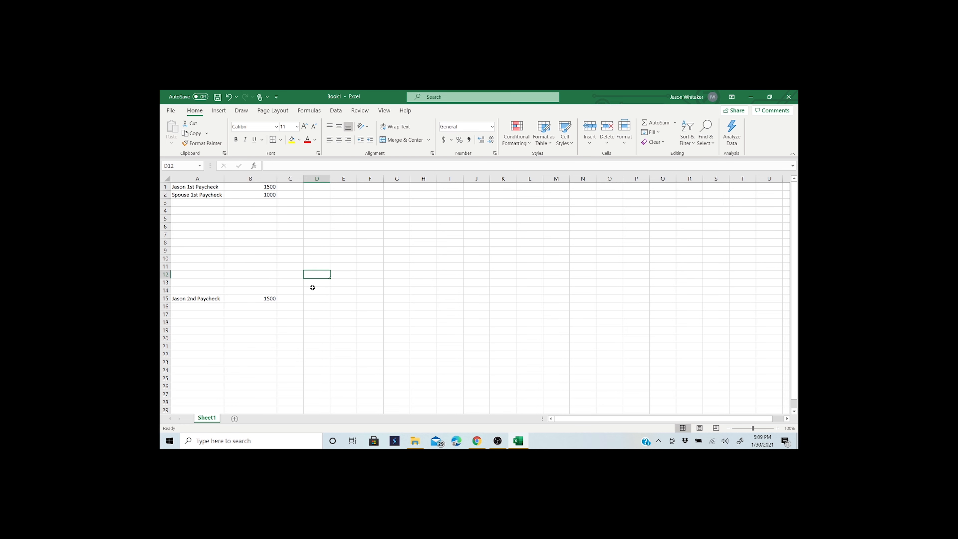
Step: Add "Spouse 2nd Paycheck" in cell A16 with the amount 1000 in B16, and widen column A slightly to fit the labels
{"action": "left_click", "coordinate": [206, 306]}
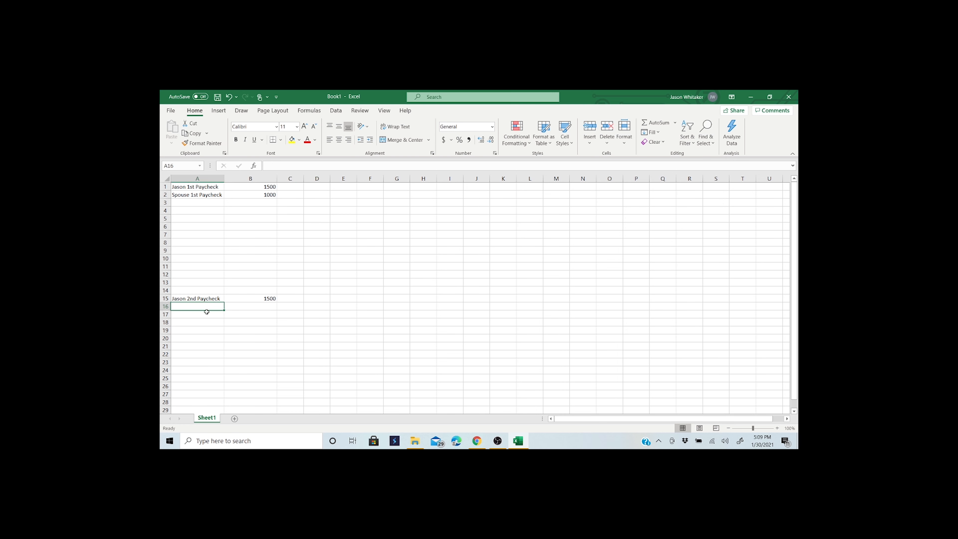
{"action": "type", "text": "Spous"}
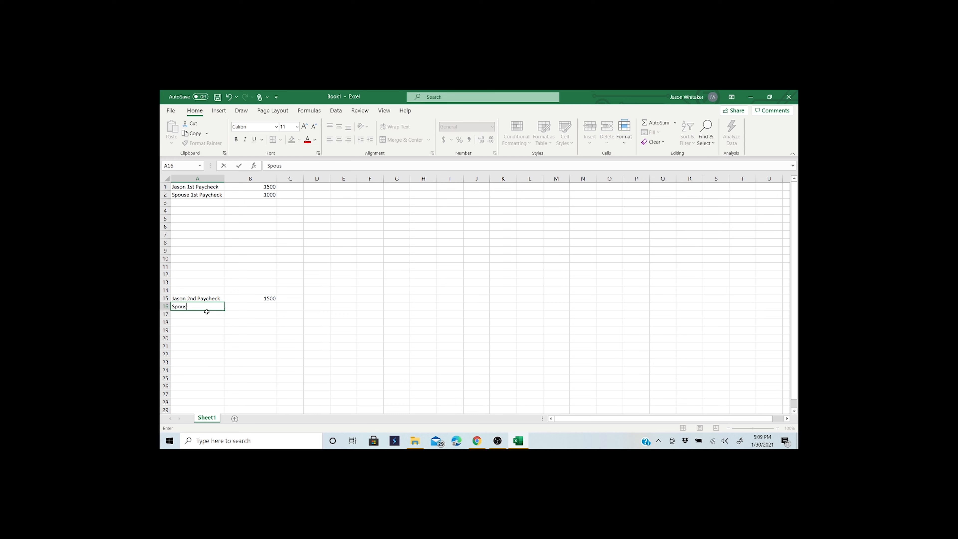
{"action": "type", "text": "e 2nd Paycheck"}
{"action": "left_click", "coordinate": [264, 306]}
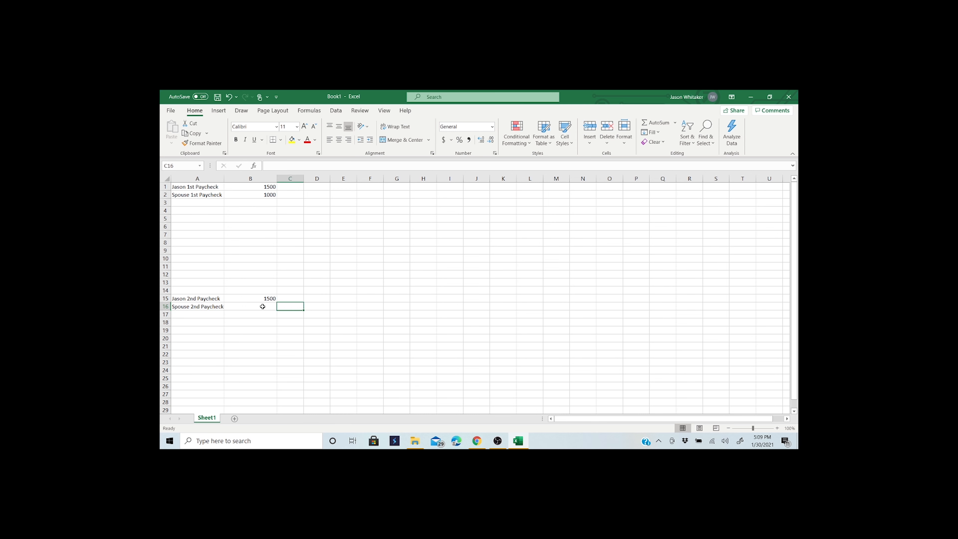
{"action": "type", "text": "1000"}
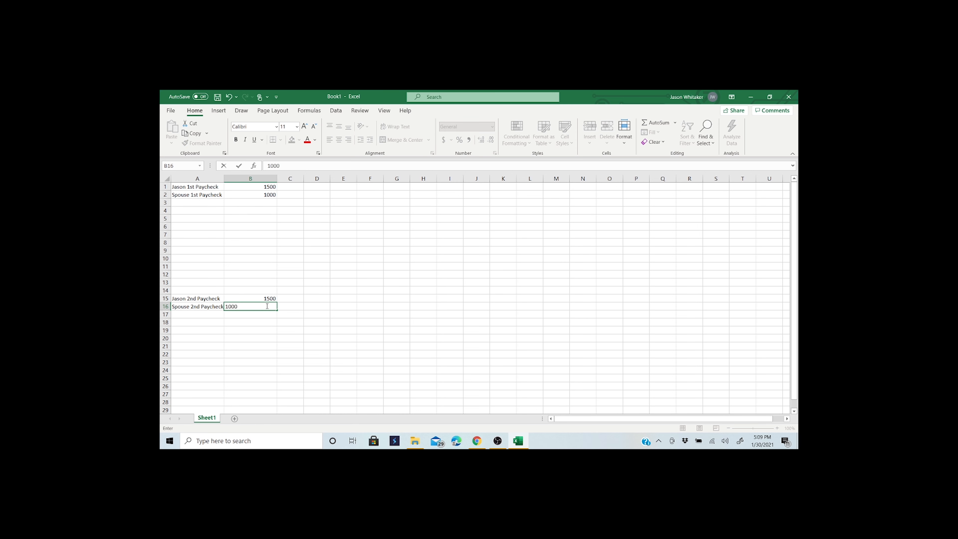
{"action": "left_click", "coordinate": [313, 308]}
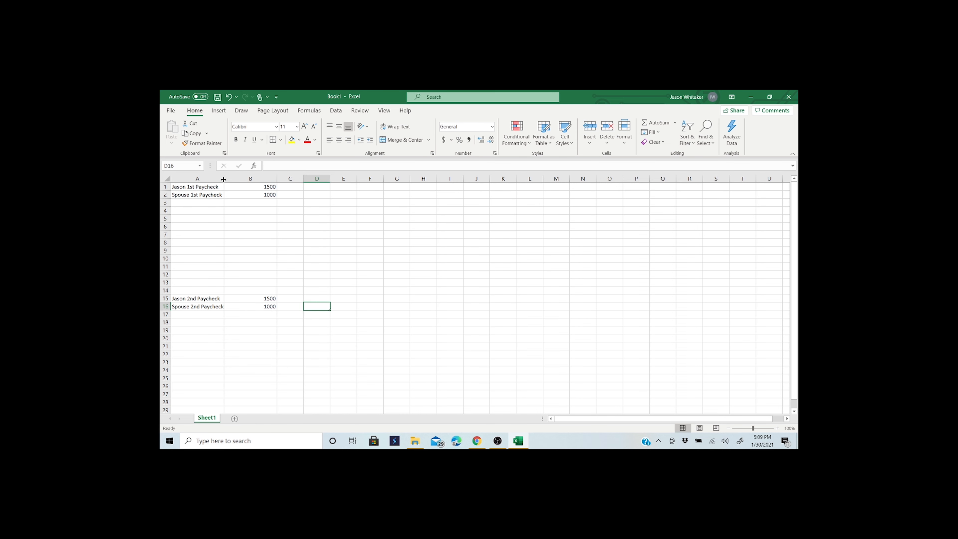
{"action": "left_click_drag", "start_coordinate": [224, 179], "coordinate": [228, 180]}
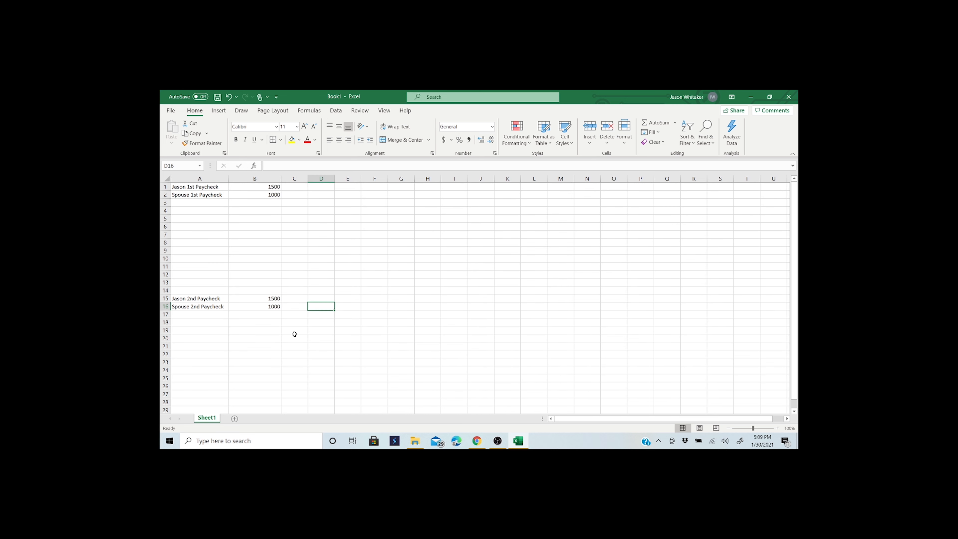
Step: Highlight the first paycheck amounts in B1:B2 and the second paycheck amounts in B15:B16 for review
{"action": "key", "text": "Down"}
{"action": "key", "text": "Down"}
{"action": "key", "text": "Down"}
{"action": "key", "text": "Down"}
{"action": "left_click_drag", "start_coordinate": [264, 188], "coordinate": [264, 193]}
{"action": "left_click_drag", "start_coordinate": [260, 298], "coordinate": [261, 306]}
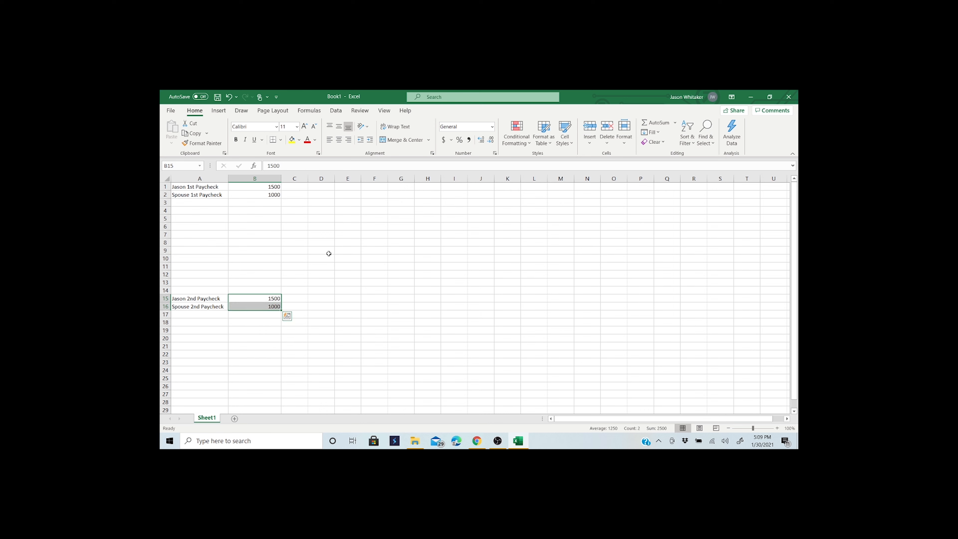
Step: Enter "Mortgage" as the expense label in cell A3
{"action": "left_click", "coordinate": [217, 203]}
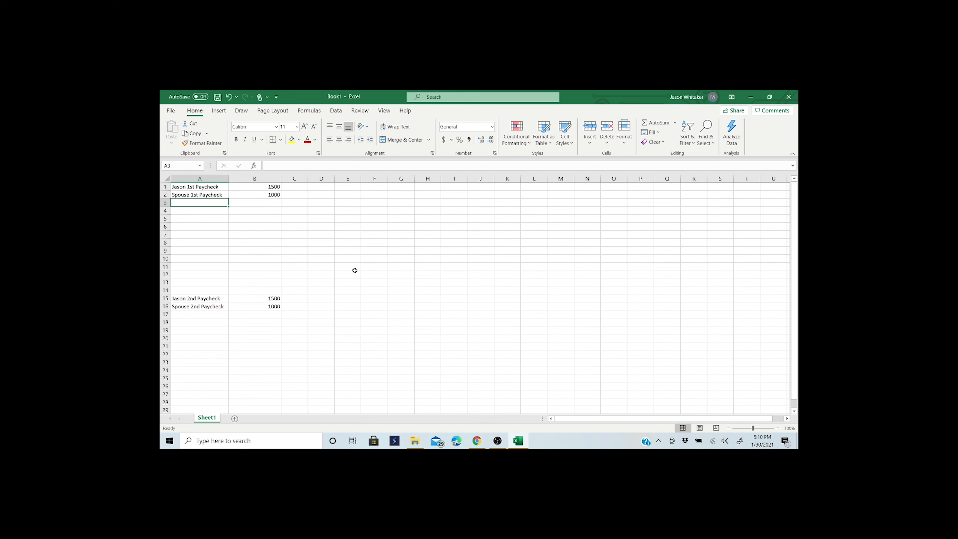
{"action": "type", "text": "Mort"}
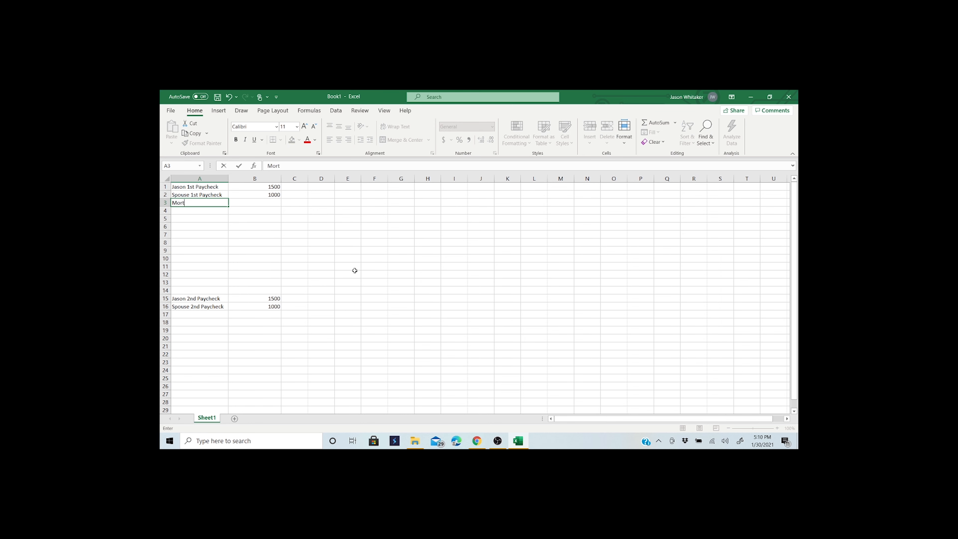
{"action": "type", "text": "gage"}
{"action": "left_click", "coordinate": [247, 201]}
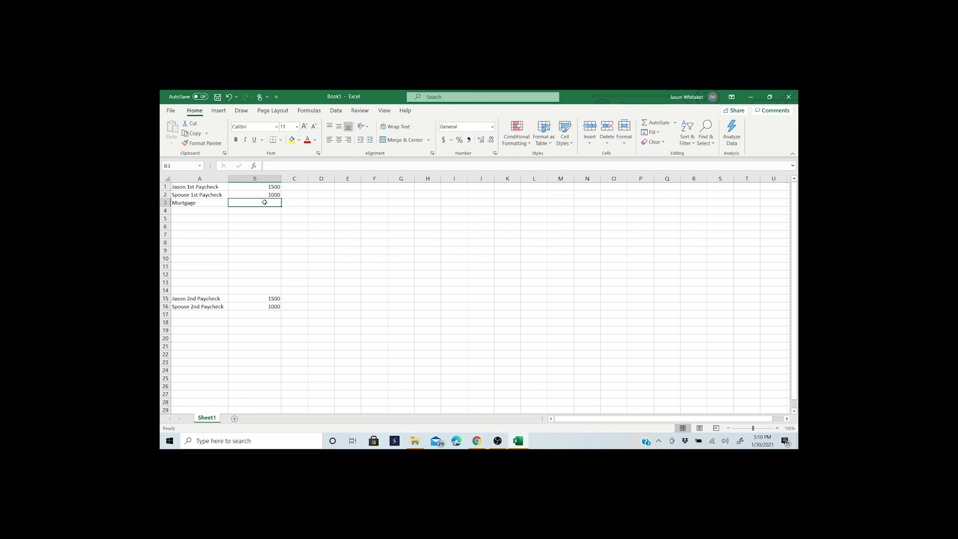
{"action": "type", "text": "1000"}
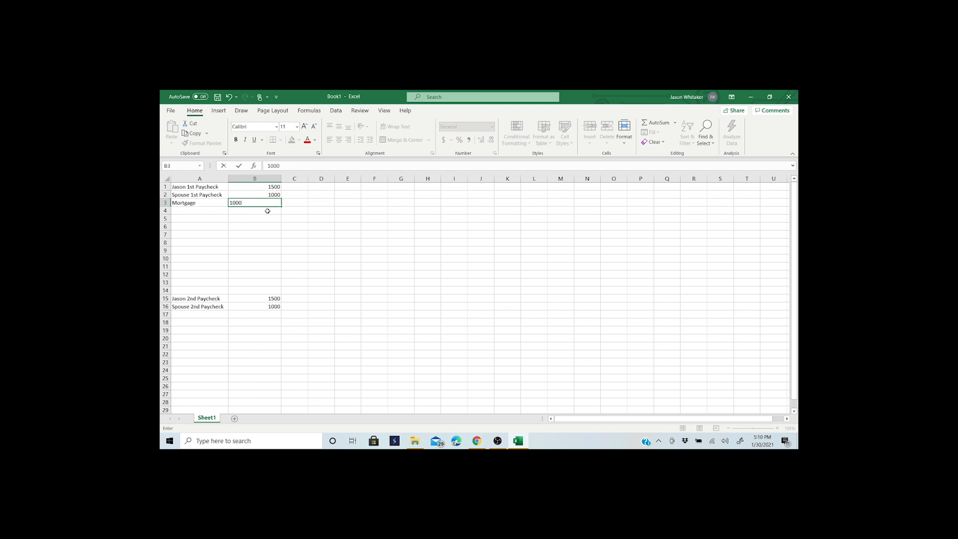
{"action": "key", "text": "BackSpace"}
{"action": "key", "text": "BackSpace"}
{"action": "key", "text": "BackSpace"}
{"action": "key", "text": "BackSpace"}
Step: Enter the mortgage expense as -1000 in cell B3
{"action": "type", "text": "-1000"}
{"action": "key", "text": "Return"}
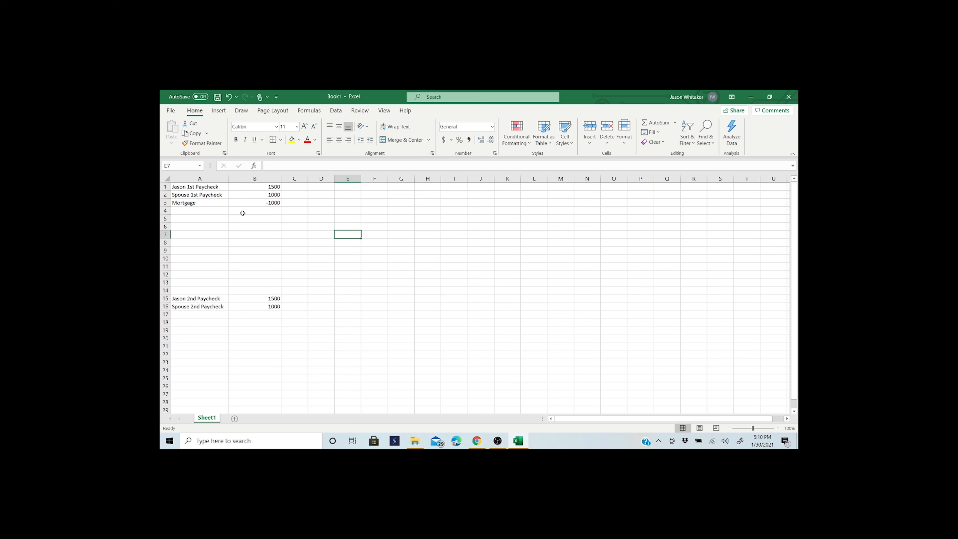
Step: Add the "Cell Phone" expense in cell A4 with the amount -150 in B4
{"action": "left_click", "coordinate": [205, 212]}
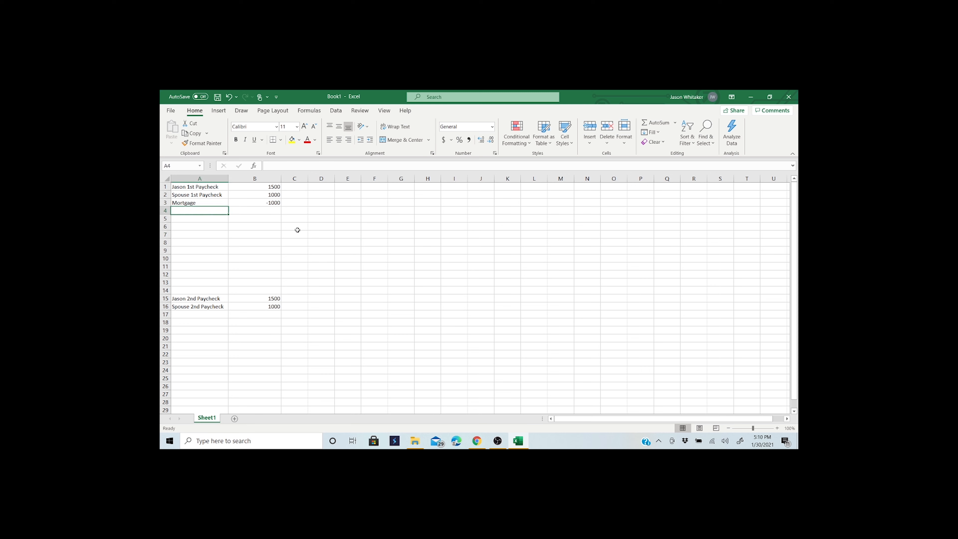
{"action": "type", "text": "Ce"}
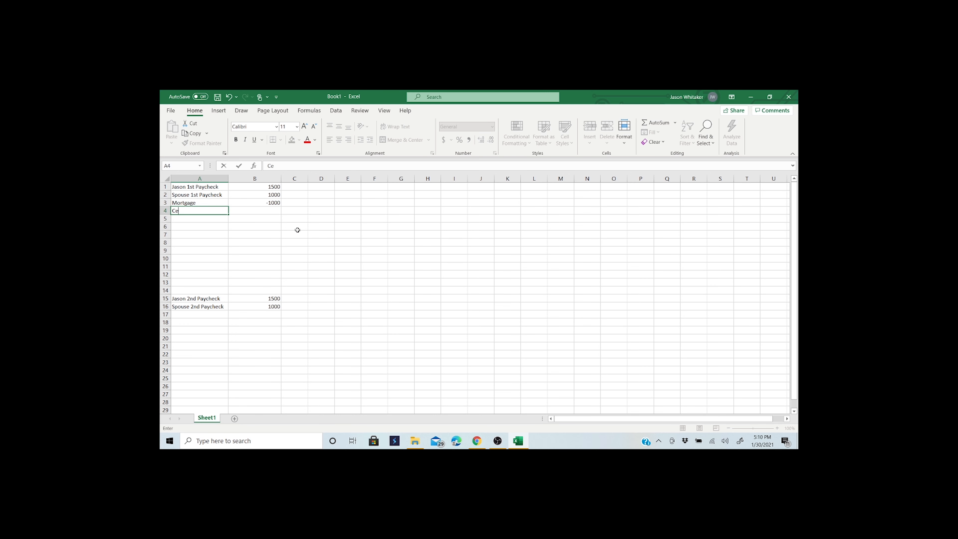
{"action": "type", "text": "ll Phone"}
{"action": "left_click", "coordinate": [266, 211]}
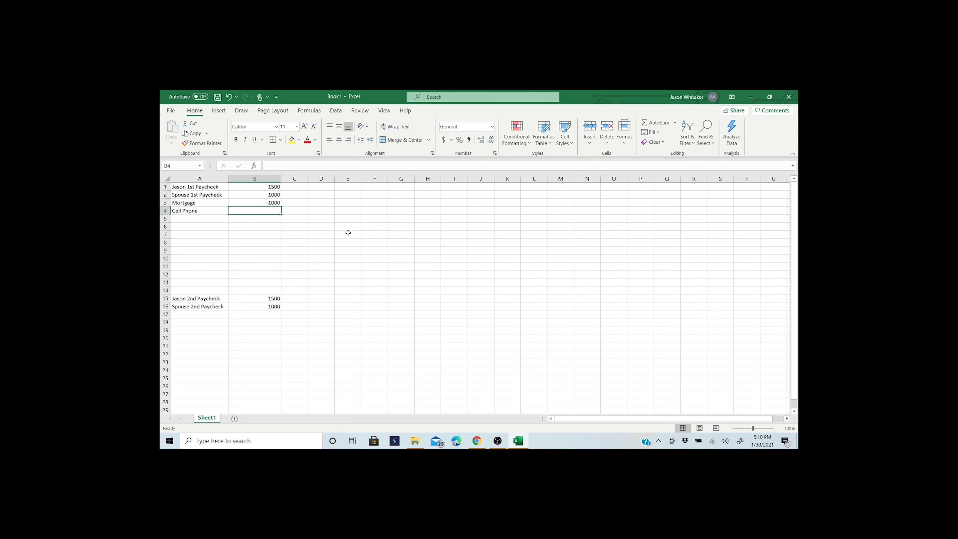
{"action": "type", "text": "-"}
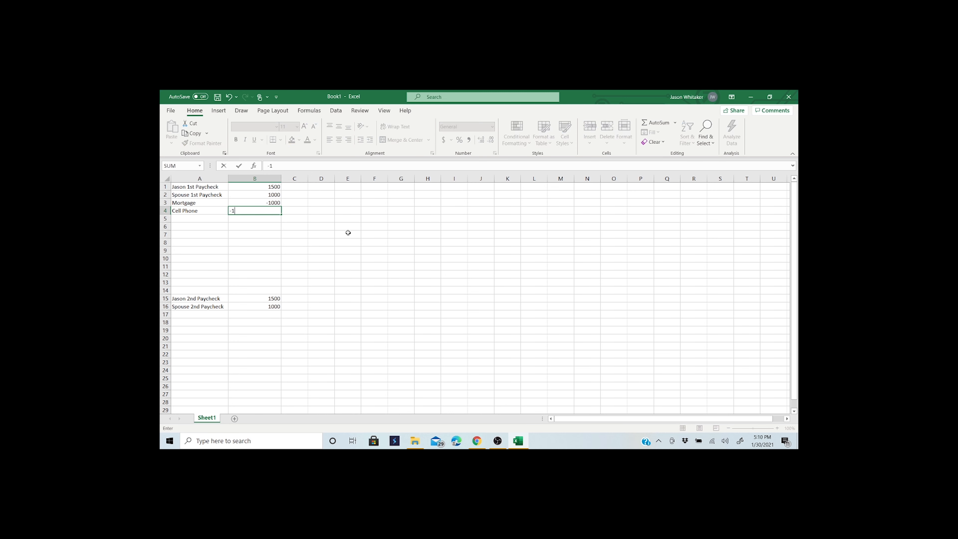
{"action": "type", "text": "150"}
{"action": "left_click", "coordinate": [317, 256]}
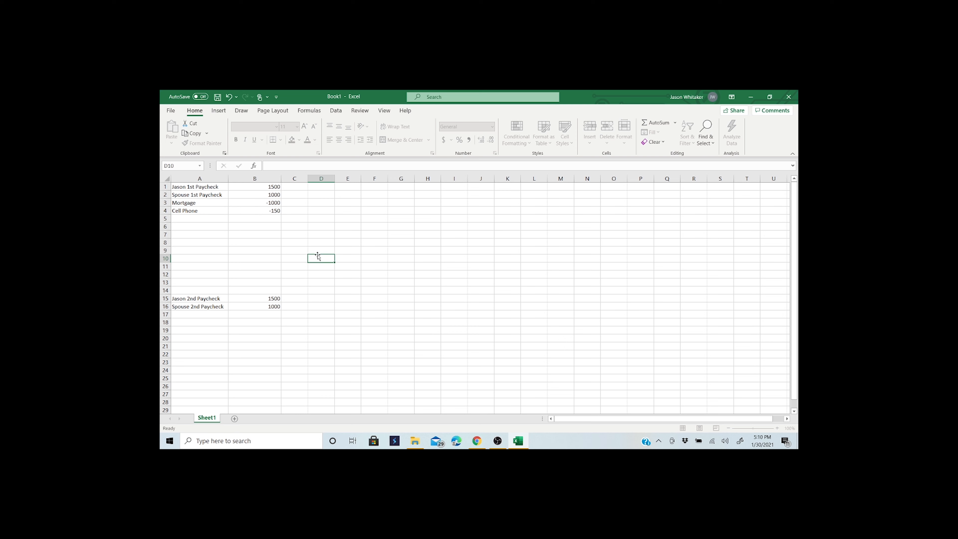
Step: Add the "Credit Card" expense in cell A17 with the amount -100 in B17
{"action": "left_click", "coordinate": [225, 219]}
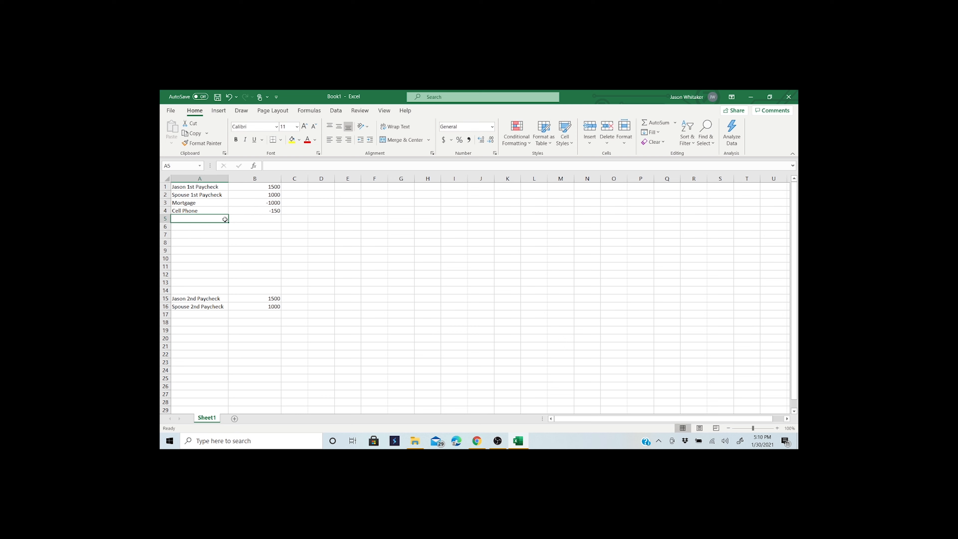
{"action": "left_click", "coordinate": [214, 317]}
{"action": "type", "text": "Cred"}
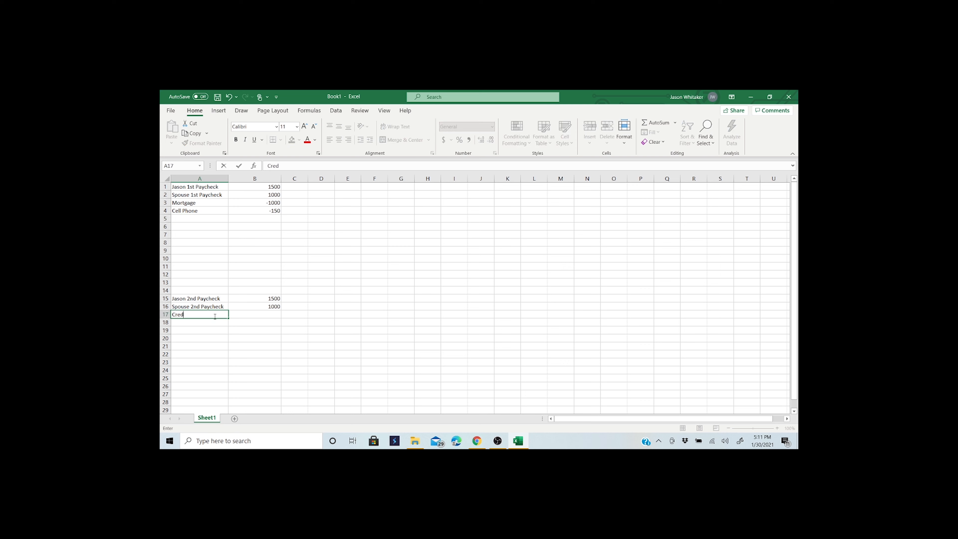
{"action": "type", "text": "it Card"}
{"action": "key", "text": "Tab"}
{"action": "type", "text": "it C"}
{"action": "left_click", "coordinate": [306, 168]}
{"action": "type", "text": "-"}
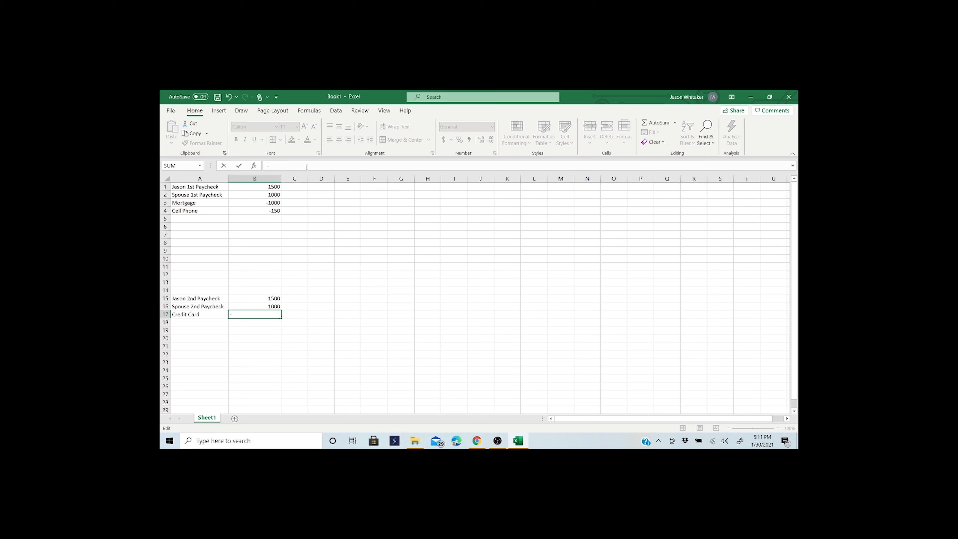
{"action": "type", "text": "100"}
{"action": "left_click", "coordinate": [348, 321]}
Step: Add the "Water" expense in cell A18 with the amount -30 in B18
{"action": "left_click", "coordinate": [211, 324]}
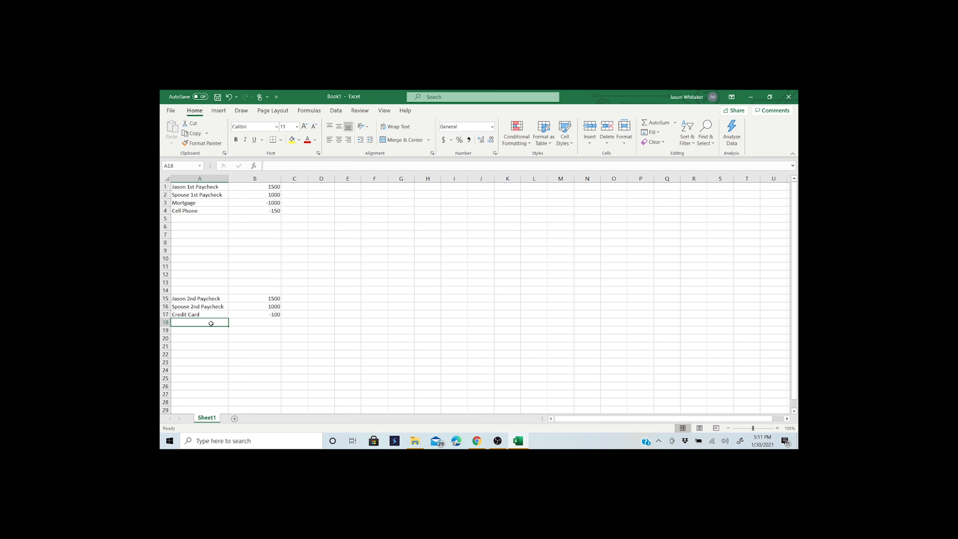
{"action": "type", "text": "Water B"}
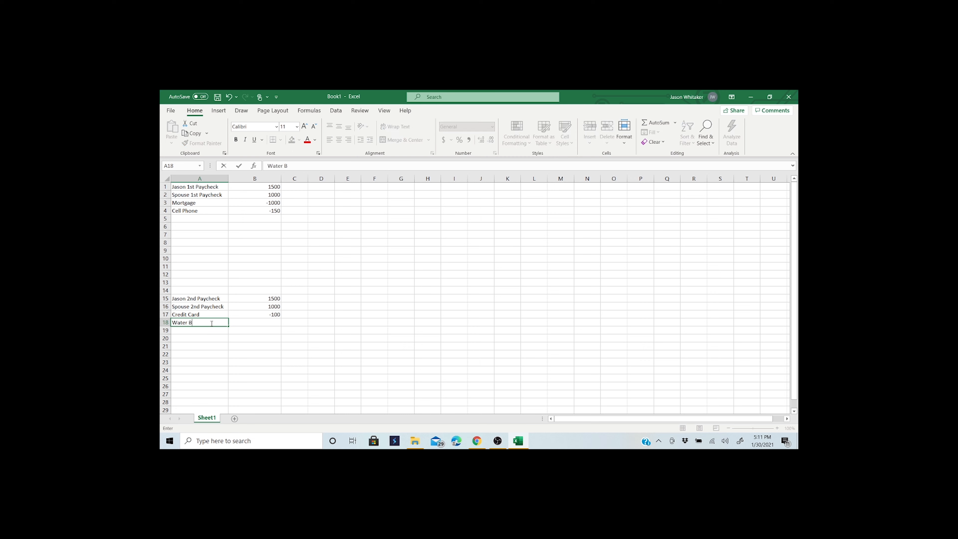
{"action": "key", "text": "BackSpace"}
{"action": "key", "text": "BackSpace"}
{"action": "key", "text": "BackSpace"}
{"action": "key", "text": "BackSpace"}
{"action": "key", "text": "Tab"}
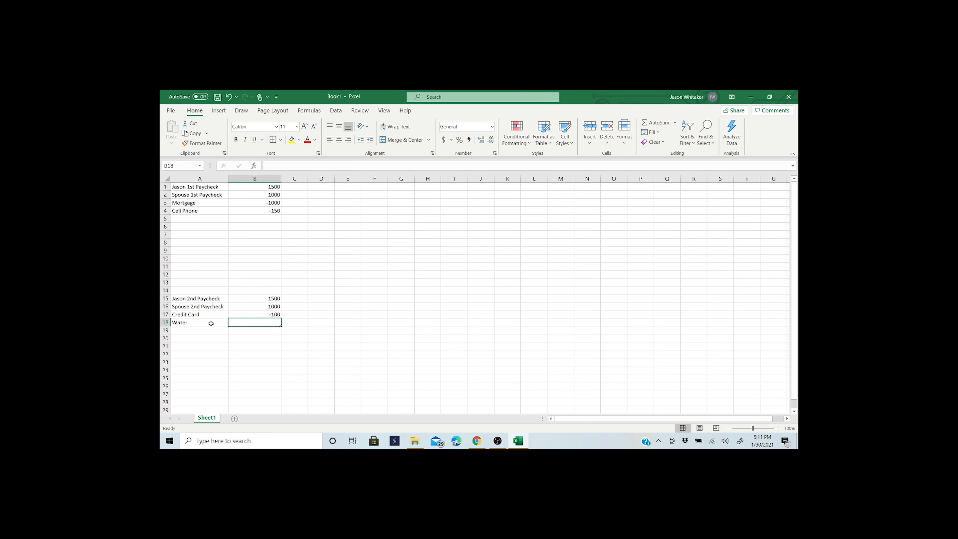
{"action": "type", "text": "-30"}
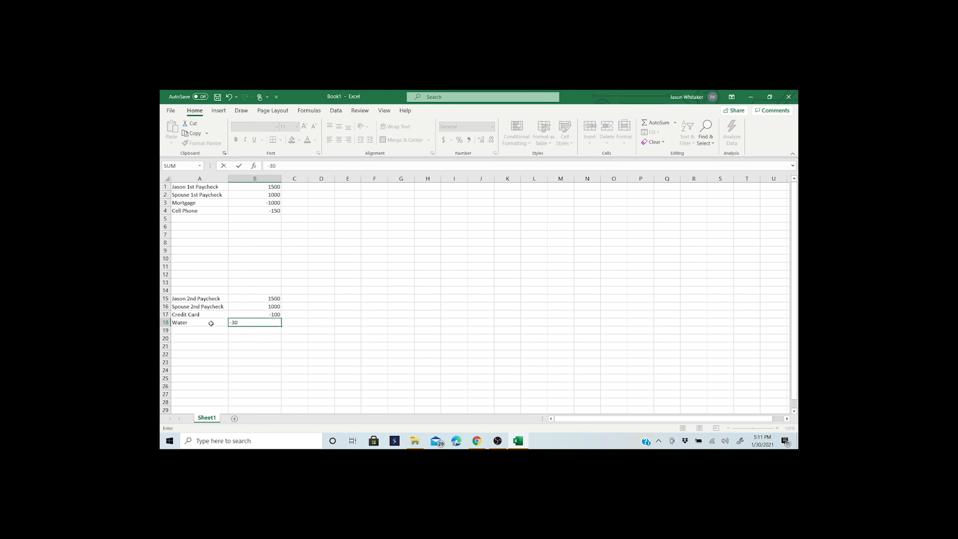
{"action": "left_click", "coordinate": [335, 370]}
Step: Add the "Car" expense in cell A19 with the amount -400 in B19
{"action": "left_click", "coordinate": [222, 331]}
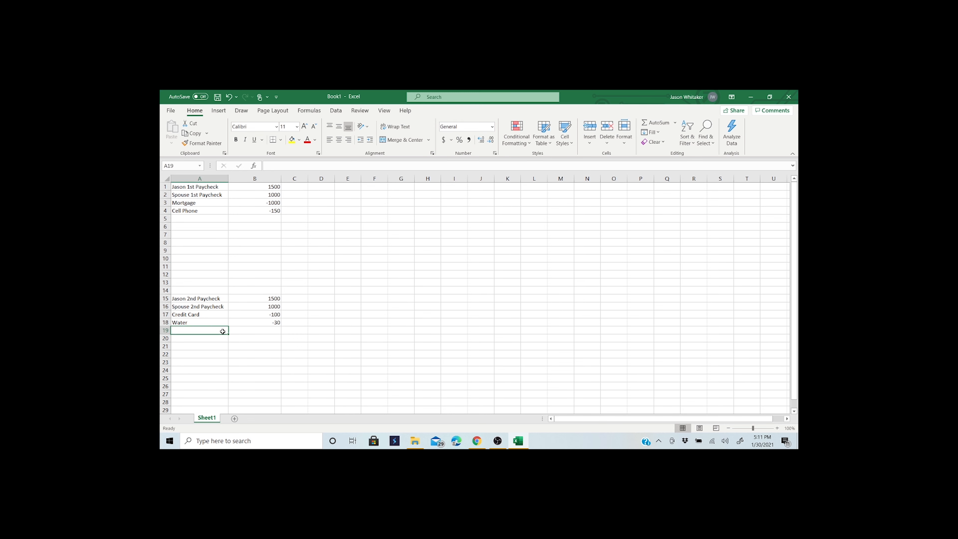
{"action": "type", "text": "Car"}
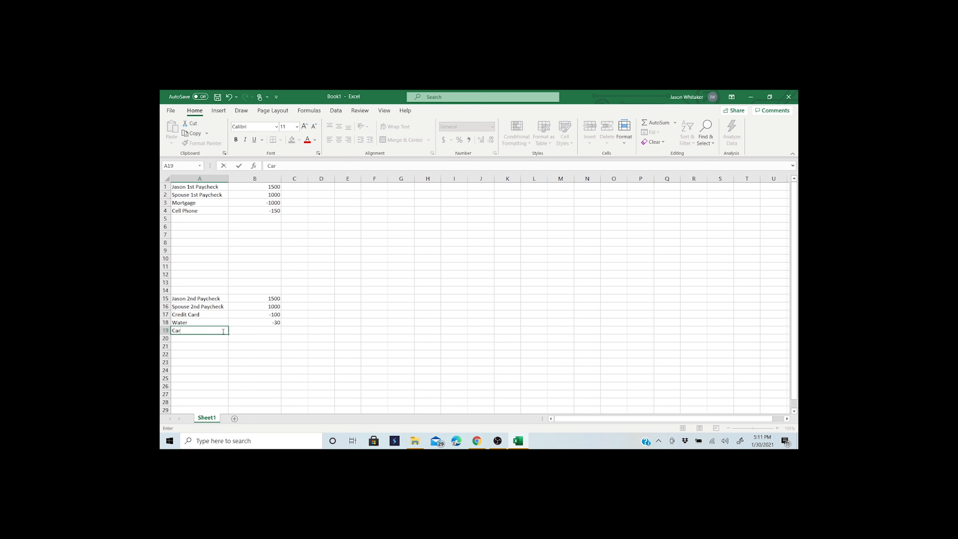
{"action": "key", "text": "Tab"}
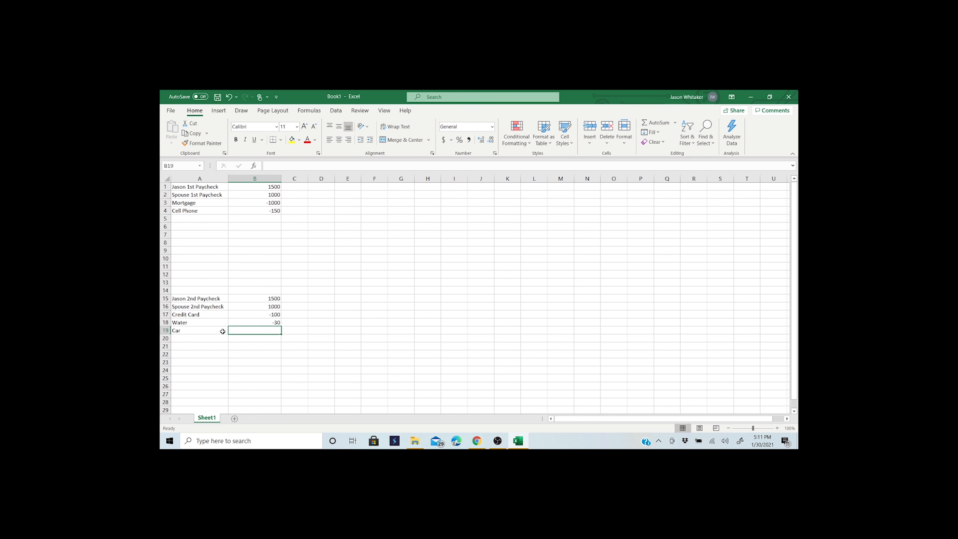
{"action": "type", "text": "-400"}
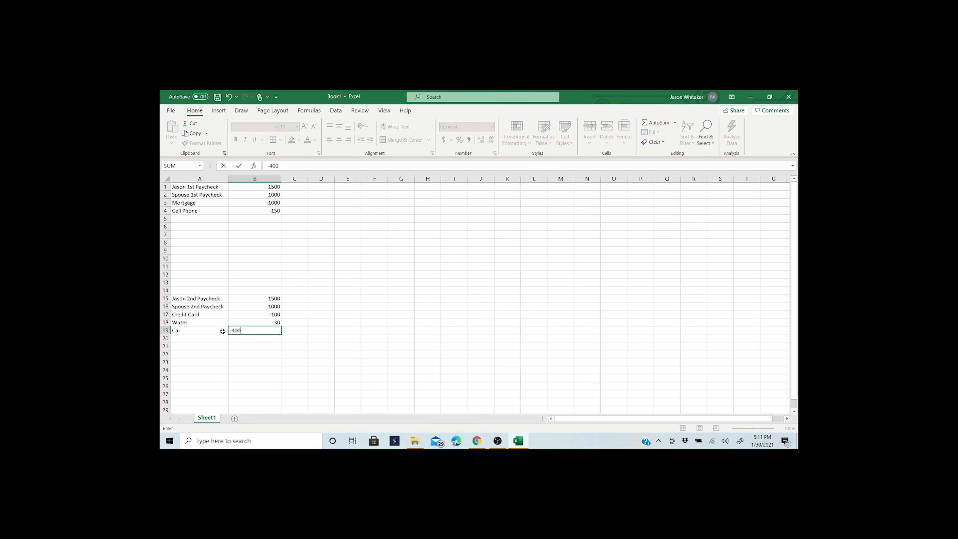
{"action": "left_click", "coordinate": [314, 345]}
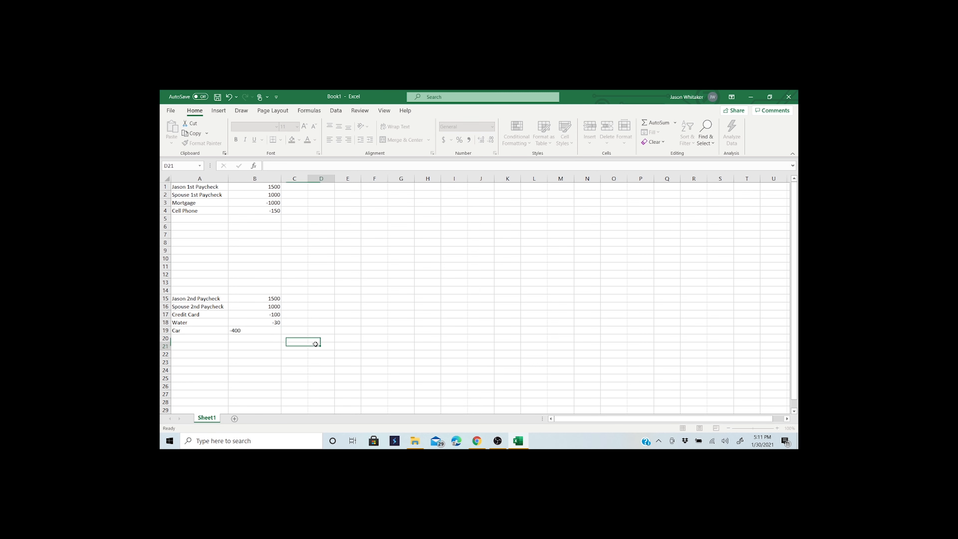
Step: Add the "Student Loan" expense in cell A20 with the amount -200 in B20
{"action": "left_click", "coordinate": [209, 336]}
{"action": "type", "text": "Student "}
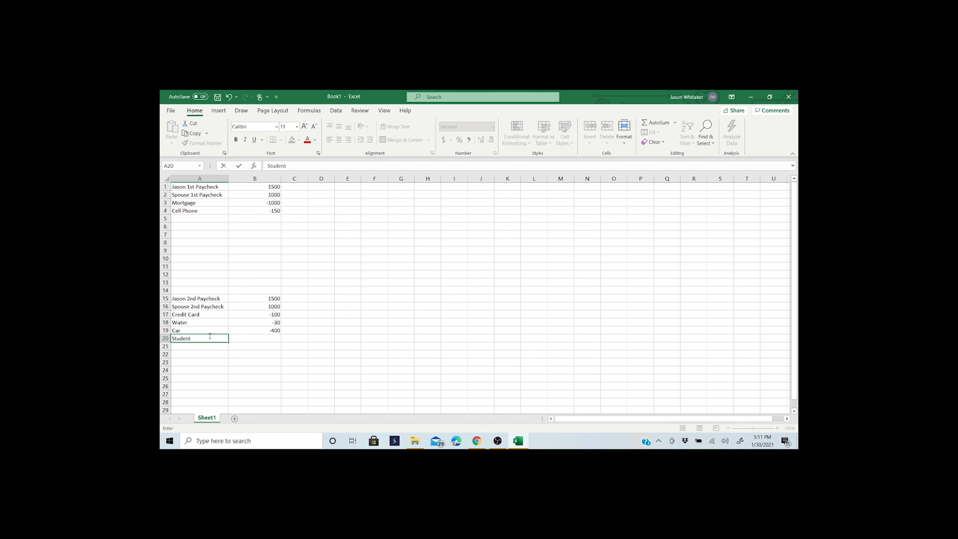
{"action": "type", "text": "Loan"}
{"action": "key", "text": "Tab"}
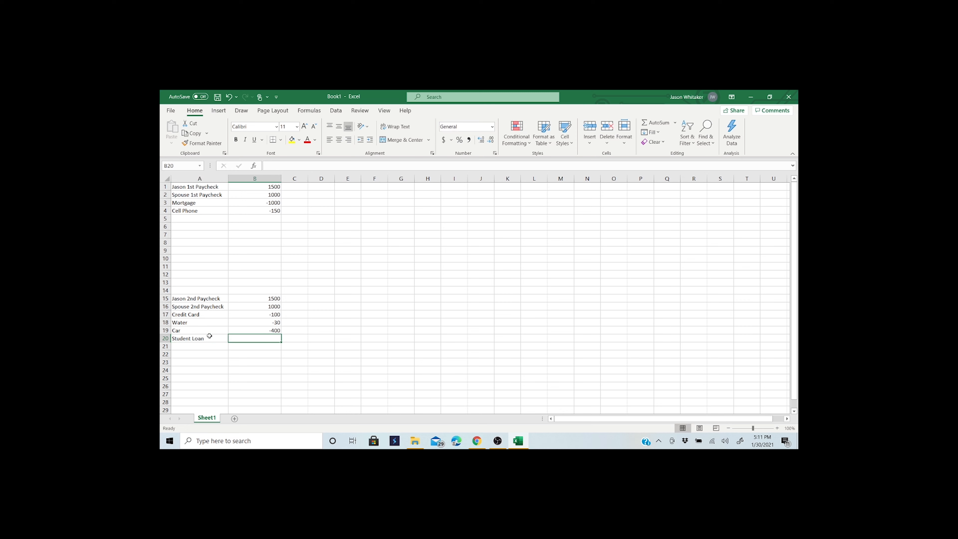
{"action": "type", "text": "-200"}
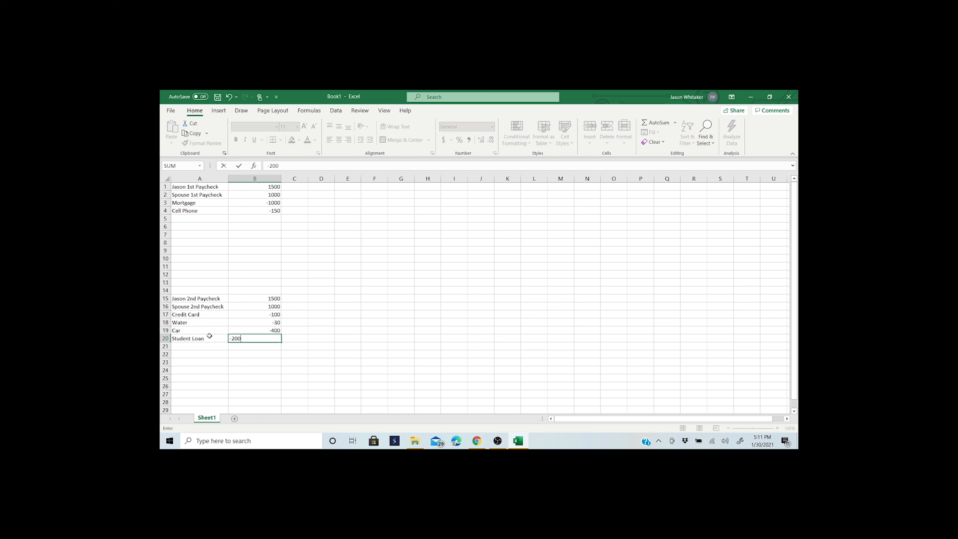
{"action": "left_click", "coordinate": [349, 338]}
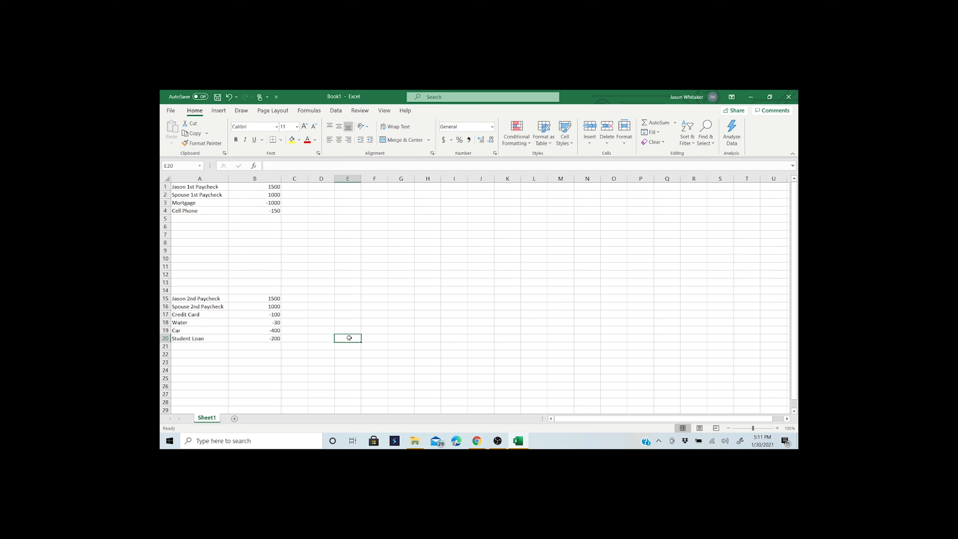
Step: Add the "Trash" expense in cell A21 with the amount -30 in B21
{"action": "left_click", "coordinate": [205, 349]}
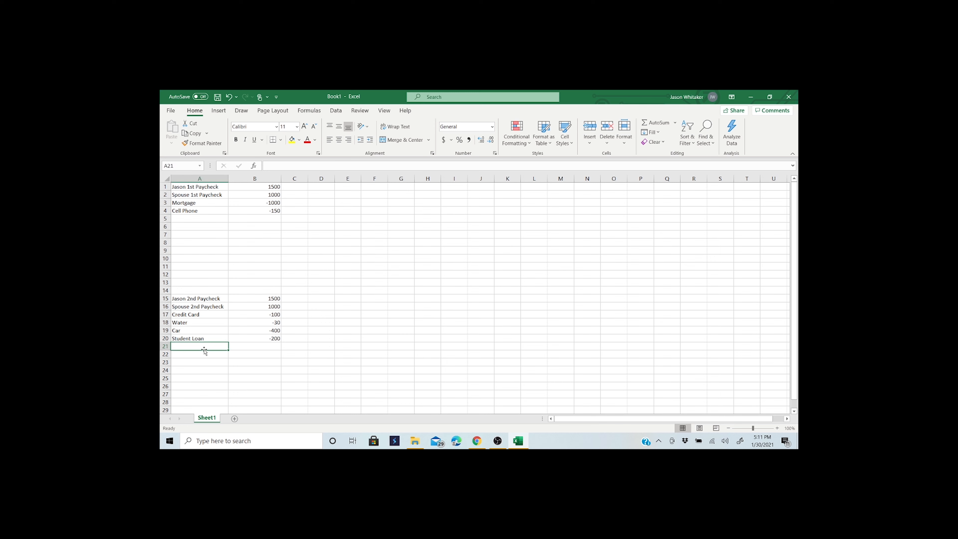
{"action": "type", "text": "Trash"}
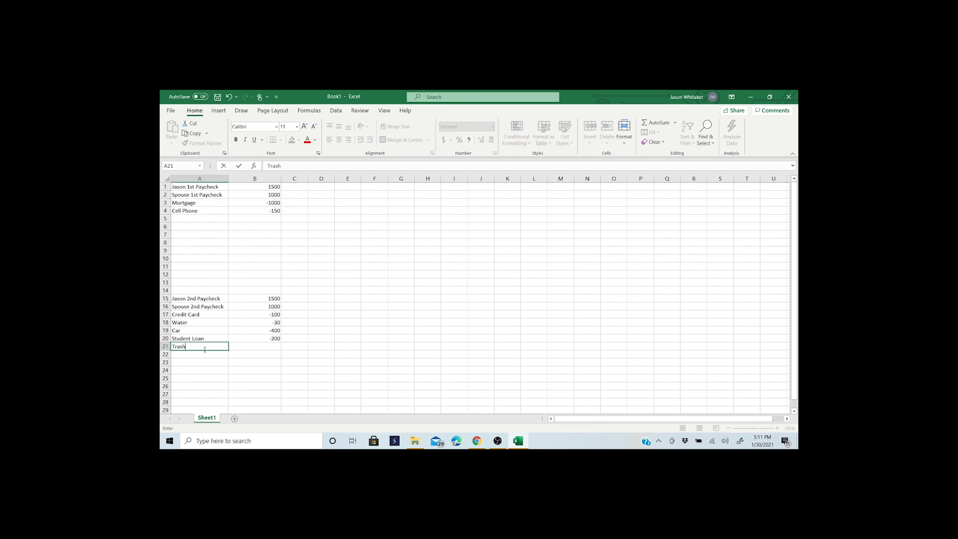
{"action": "key", "text": "Tab"}
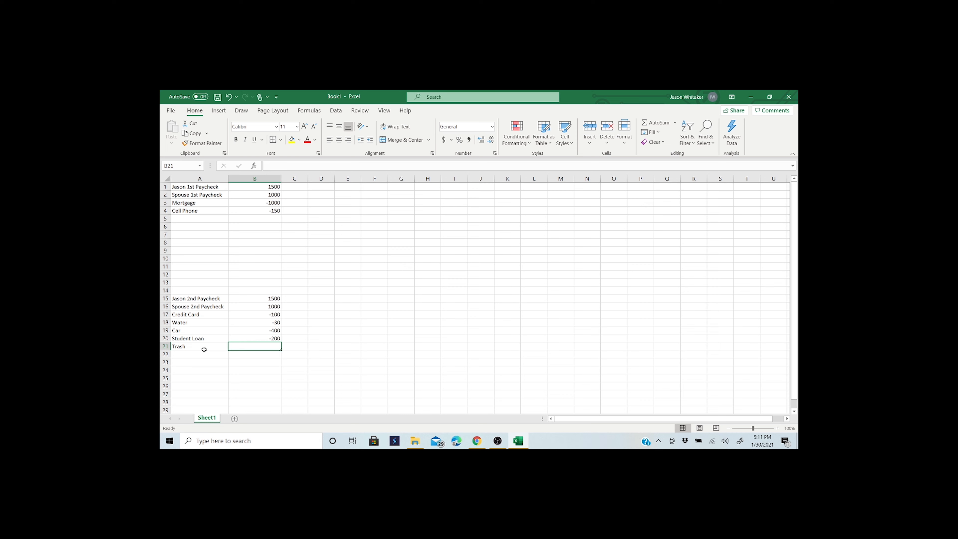
{"action": "type", "text": "-30"}
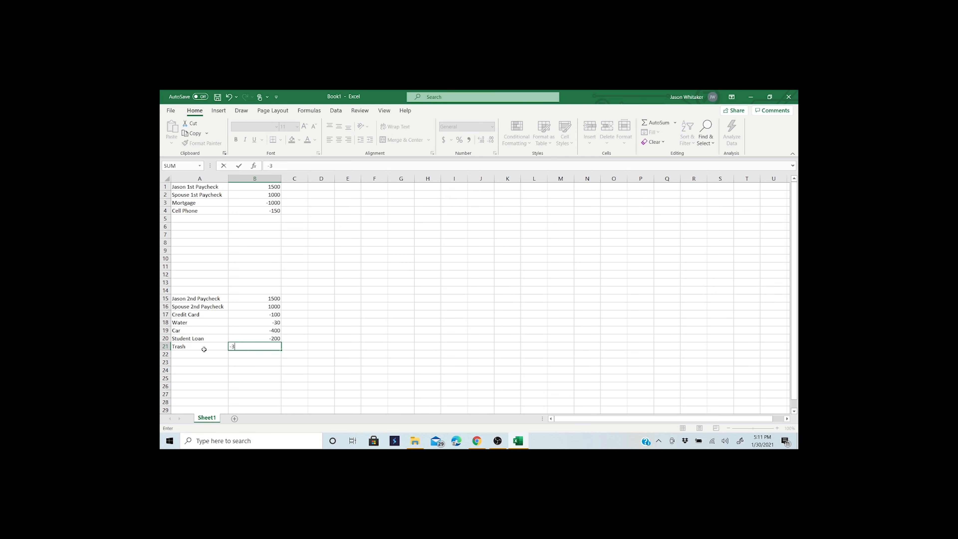
{"action": "left_click", "coordinate": [339, 353]}
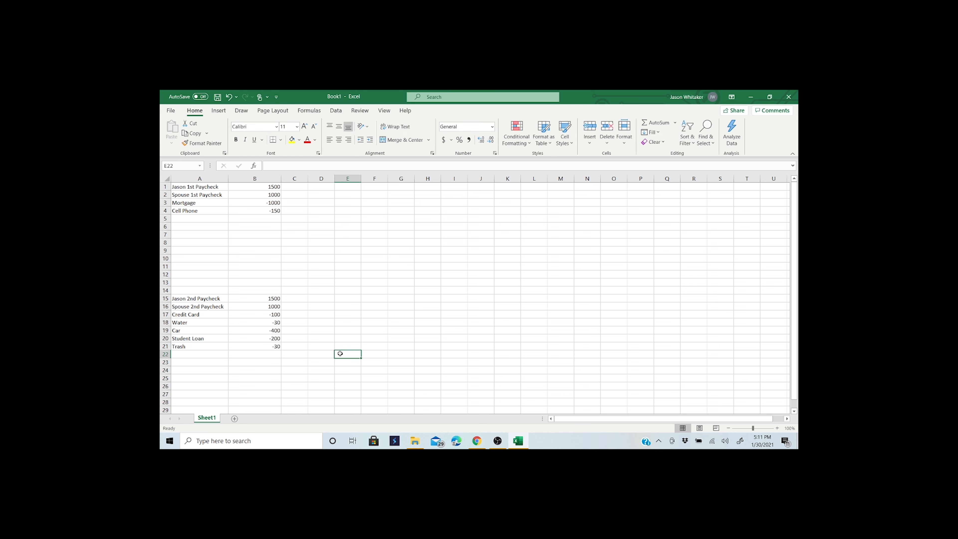
Step: Add the "NG" expense under the first paychecks in cell A5 with the amount -30 in B5
{"action": "left_click", "coordinate": [192, 219]}
{"action": "type", "text": "NG"}
{"action": "key", "text": "Tab"}
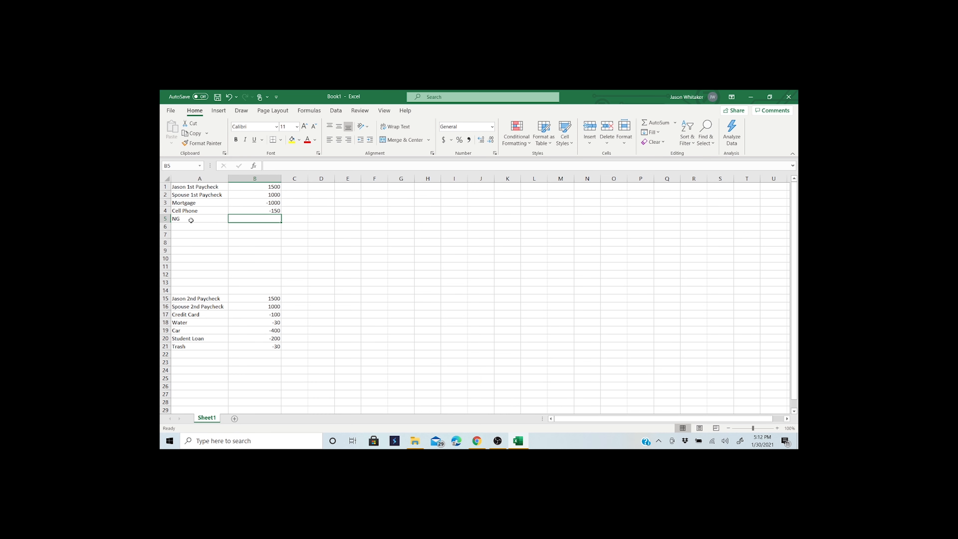
{"action": "type", "text": "-30"}
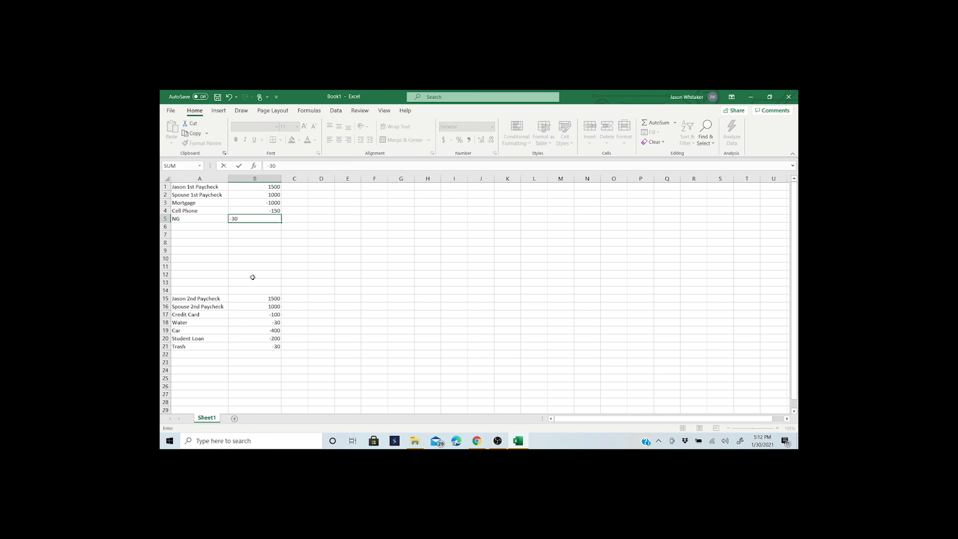
{"action": "left_click", "coordinate": [329, 304]}
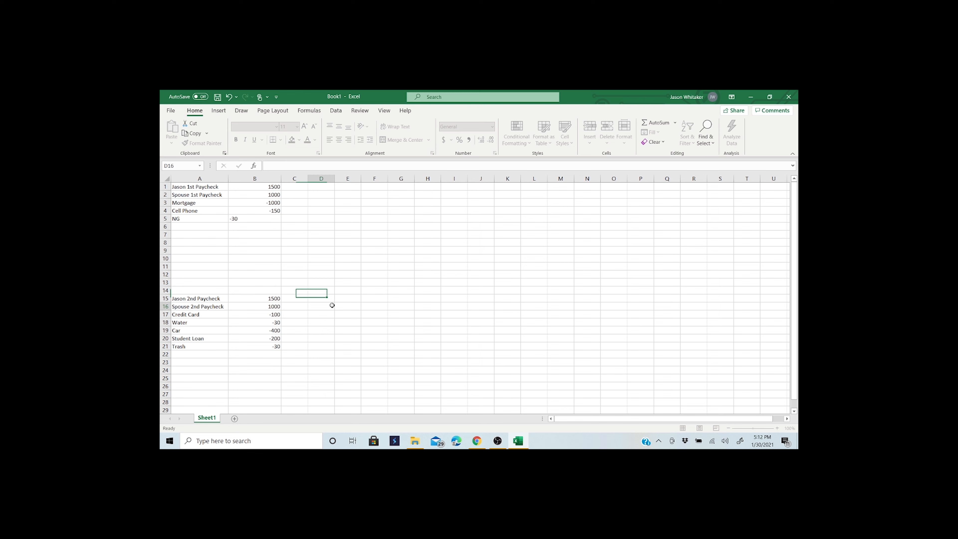
Step: Add the "Electricity" expense in cell A22 with the amount -100 in B22
{"action": "left_click", "coordinate": [253, 337]}
{"action": "left_click", "coordinate": [205, 353]}
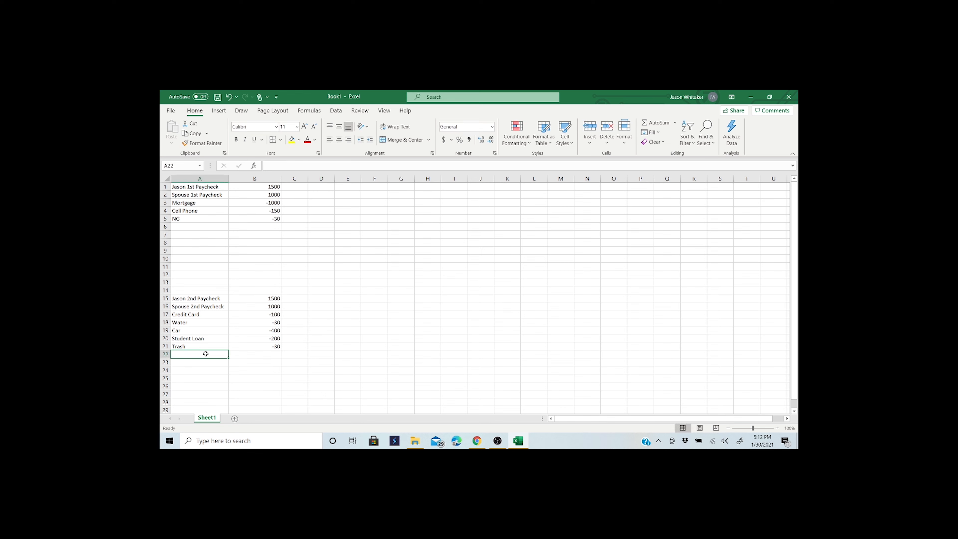
{"action": "type", "text": "Electric"}
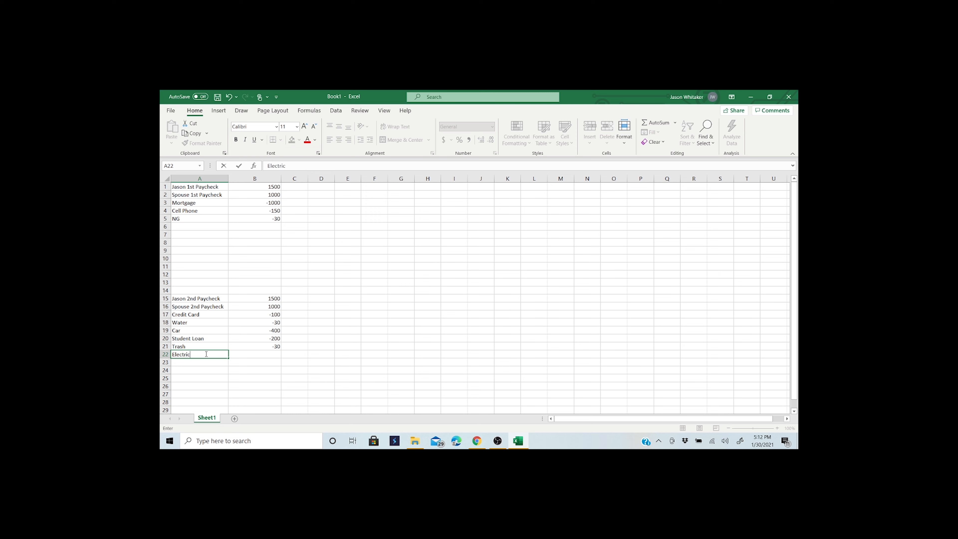
{"action": "type", "text": "ity"}
{"action": "left_click", "coordinate": [265, 356]}
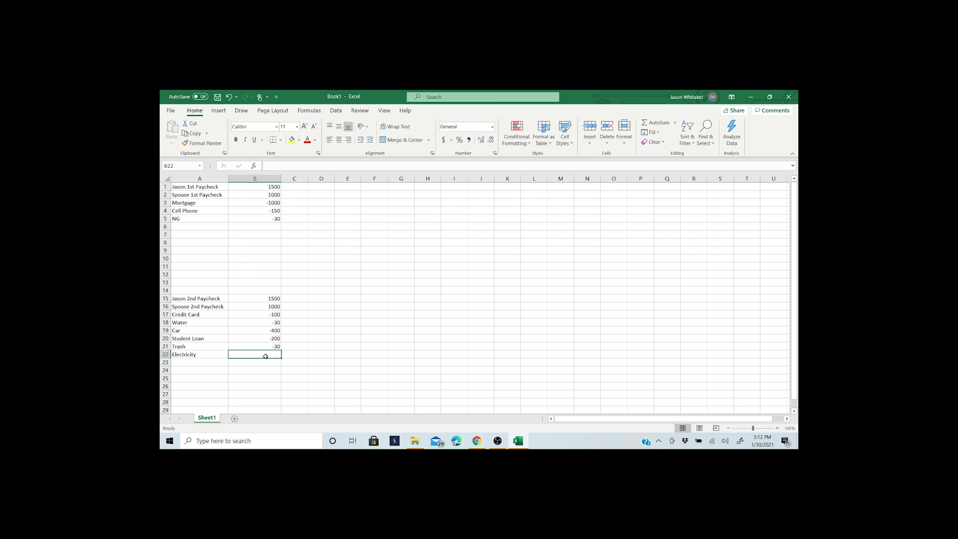
{"action": "type", "text": "-100"}
{"action": "left_click", "coordinate": [320, 355]}
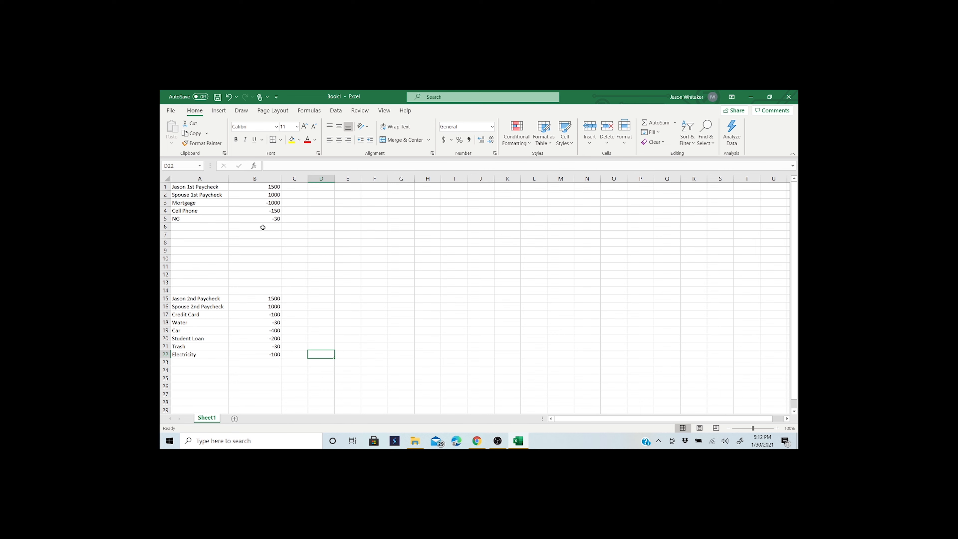
{"action": "left_click", "coordinate": [266, 188]}
{"action": "left_click", "coordinate": [267, 193]}
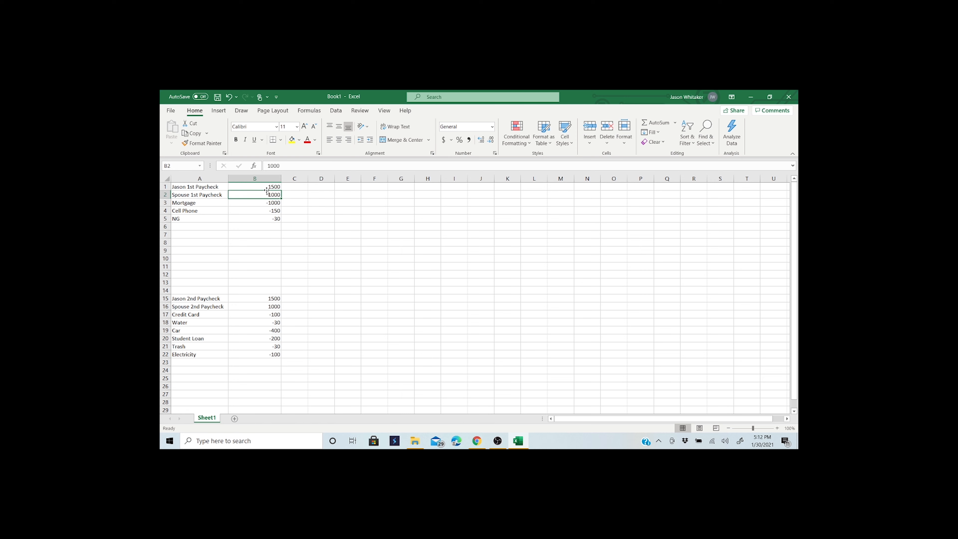
{"action": "left_click", "coordinate": [267, 187]}
{"action": "left_click", "coordinate": [265, 196]}
Step: Label the balance rows "Remaining" in cell A7 for the first paychecks and A24 for the second paychecks
{"action": "left_click", "coordinate": [215, 234]}
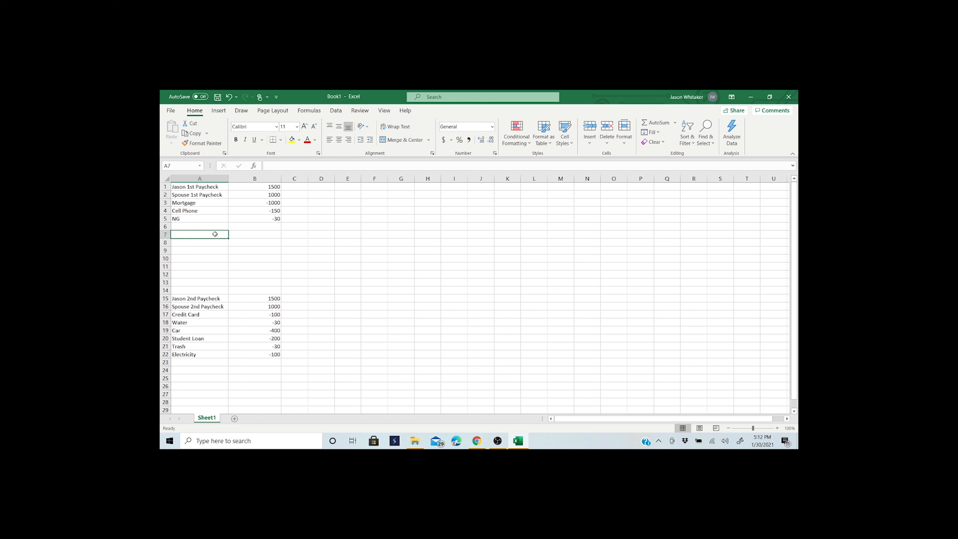
{"action": "type", "text": "Remai"}
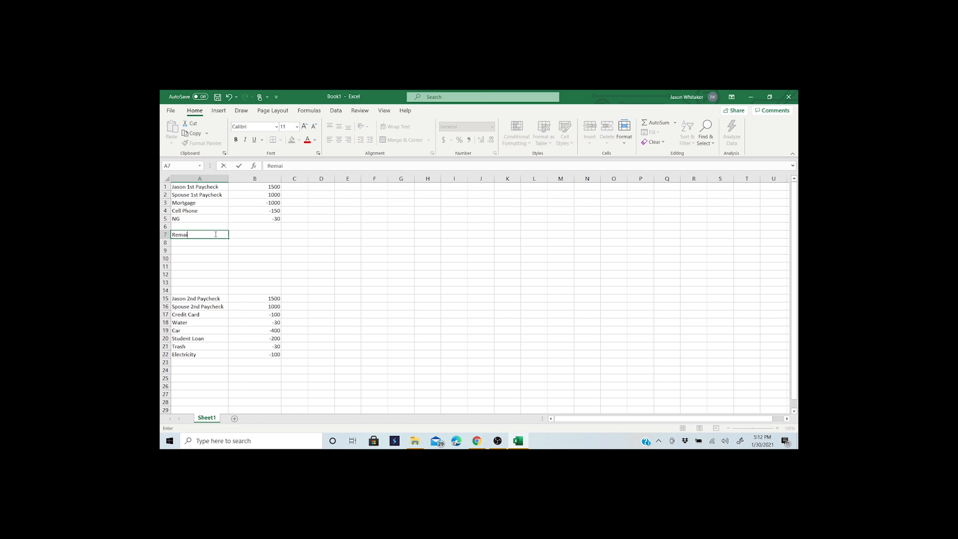
{"action": "type", "text": "ing"}
{"action": "left_click", "coordinate": [199, 369]}
{"action": "type", "text": "Ren"}
{"action": "type", "text": "mainin"}
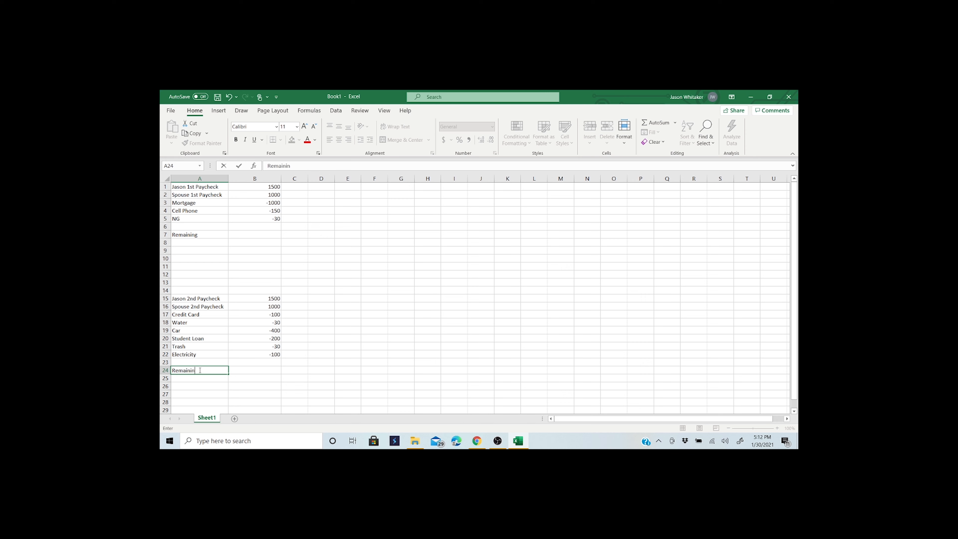
{"action": "left_click", "coordinate": [288, 385]}
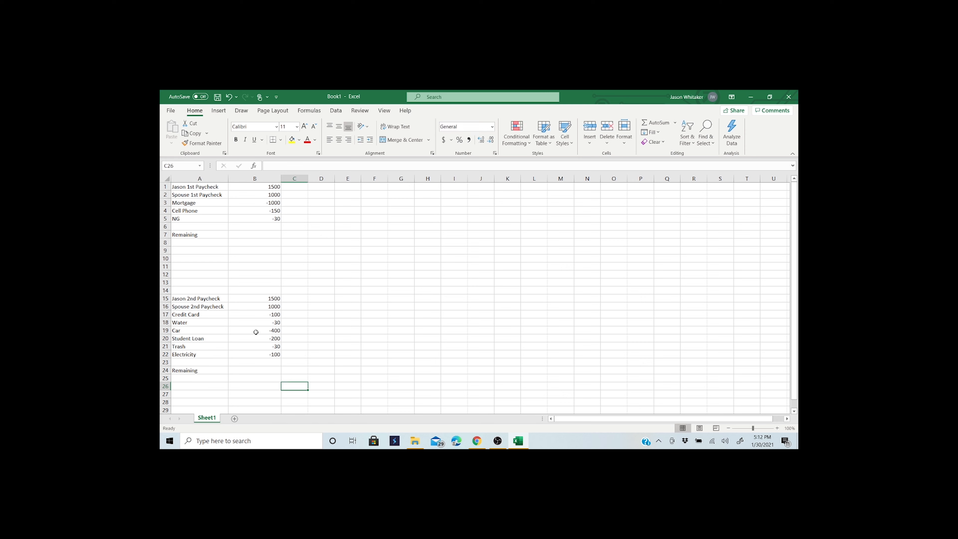
Step: Calculate the first pay period's remaining amount in B7 with AutoSum over B1:B6
{"action": "left_click", "coordinate": [240, 234]}
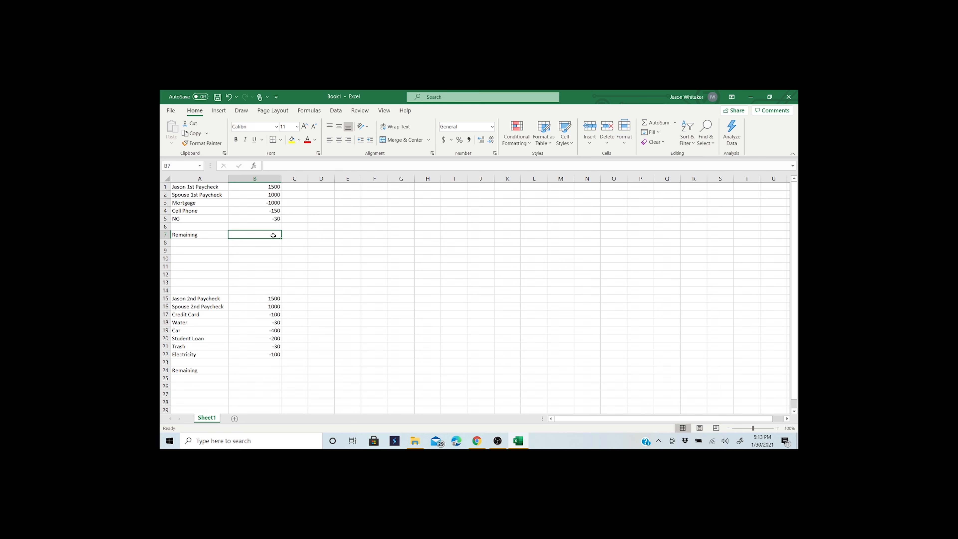
{"action": "left_click", "coordinate": [656, 123]}
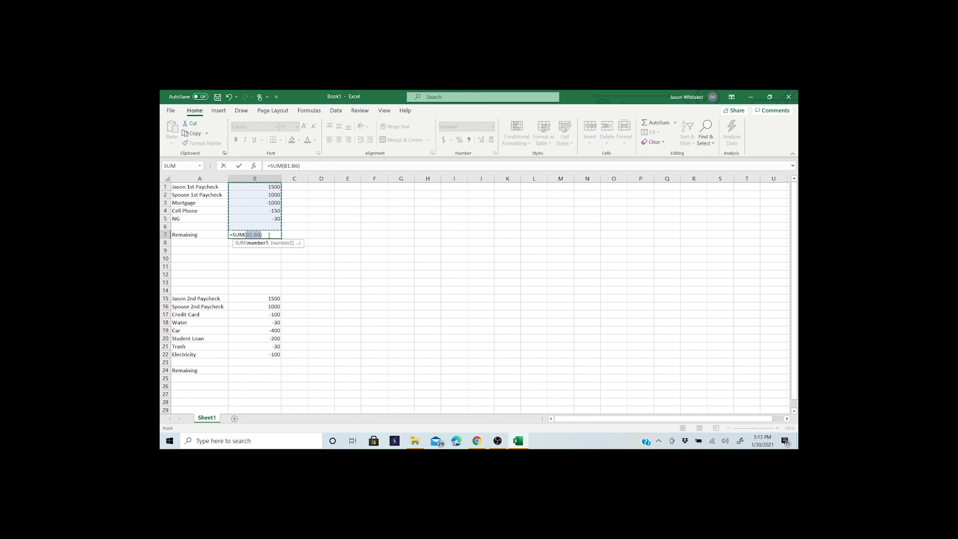
{"action": "key", "text": "Return"}
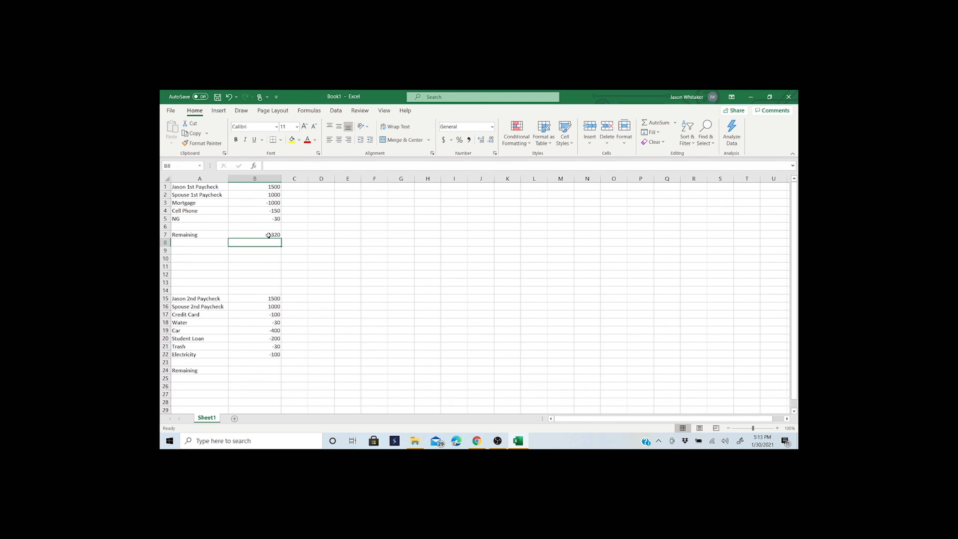
{"action": "left_click", "coordinate": [315, 273]}
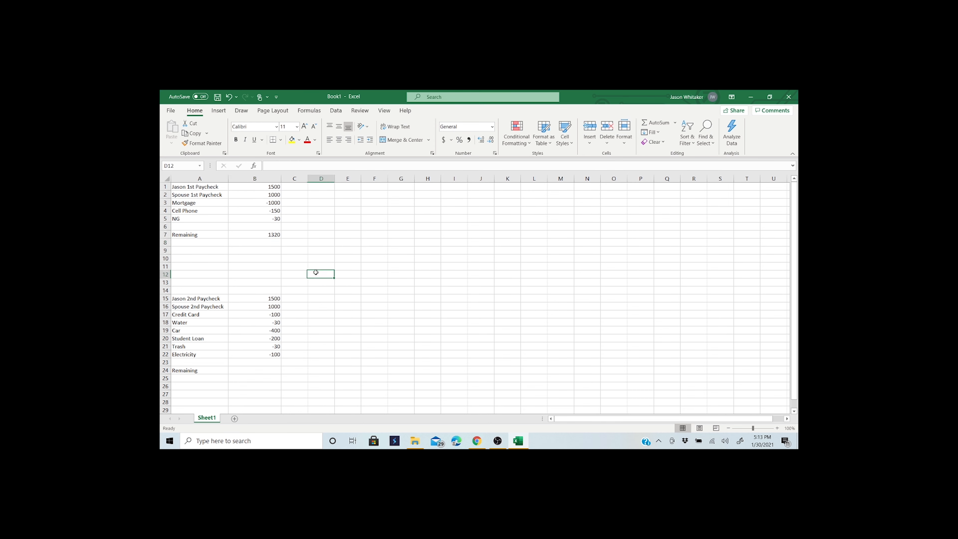
{"action": "left_click", "coordinate": [279, 234]}
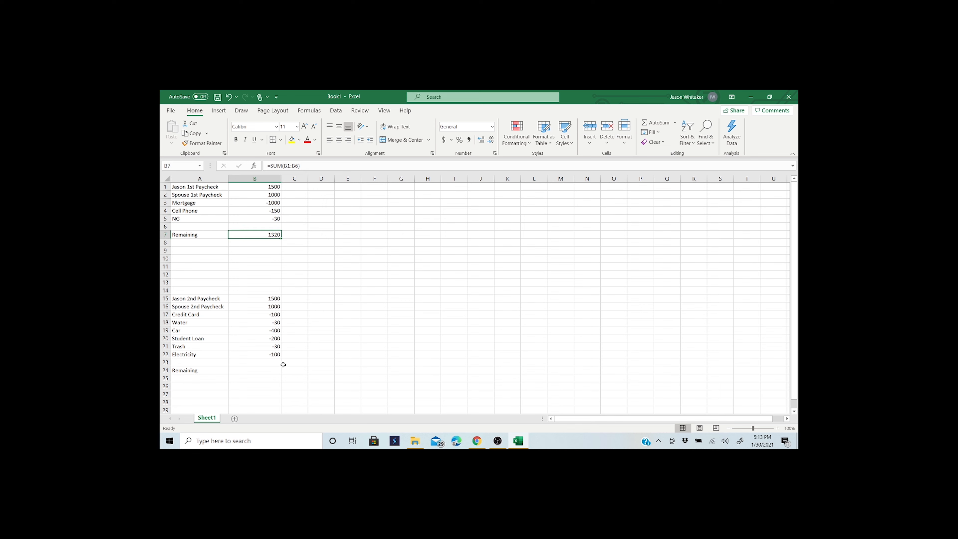
Step: Calculate the second pay period's remaining amount in B24 with AutoSum over B15:B23
{"action": "left_click", "coordinate": [262, 371]}
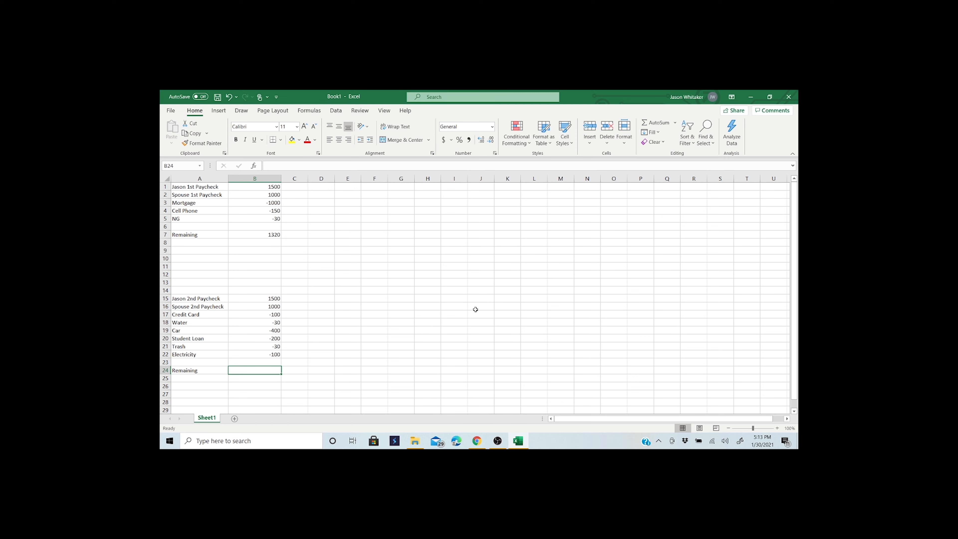
{"action": "left_click", "coordinate": [654, 122]}
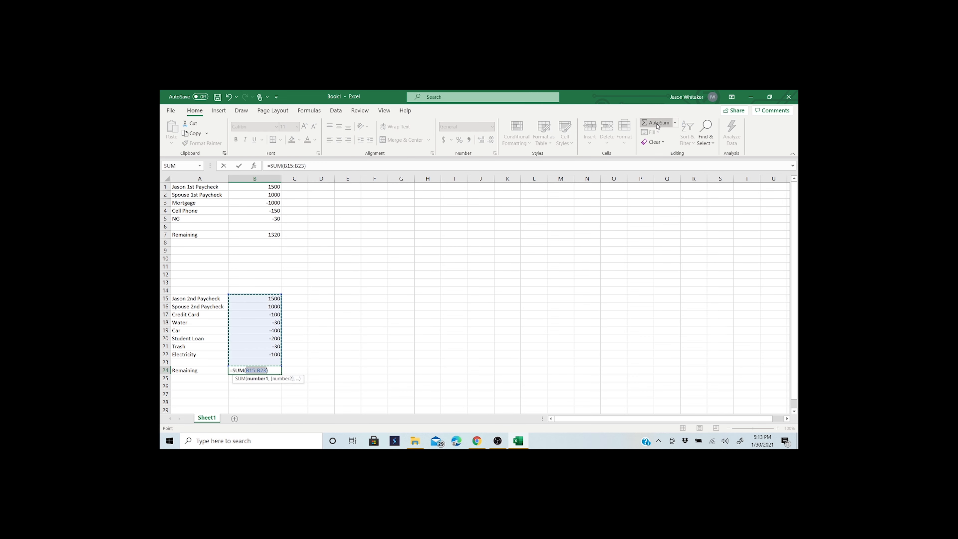
{"action": "key", "text": "Return"}
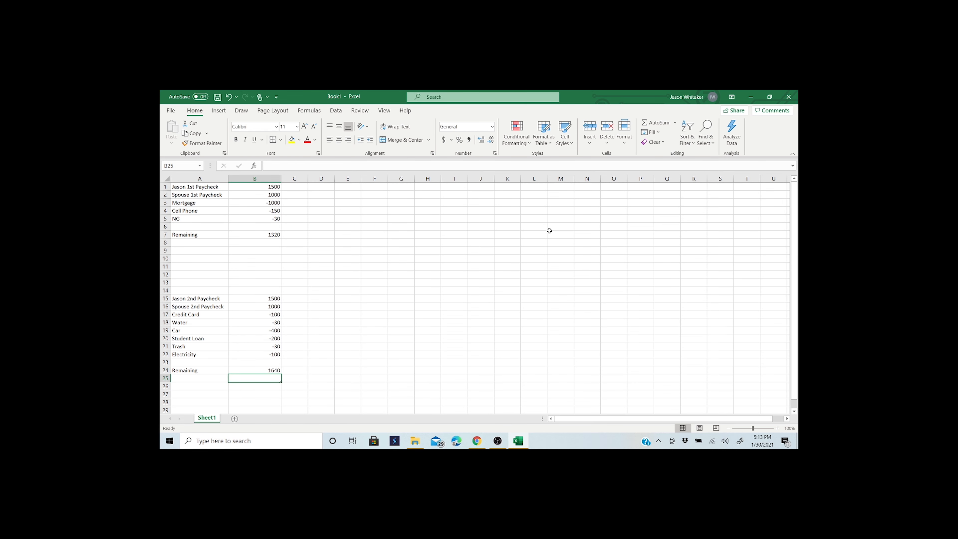
{"action": "left_click", "coordinate": [274, 371]}
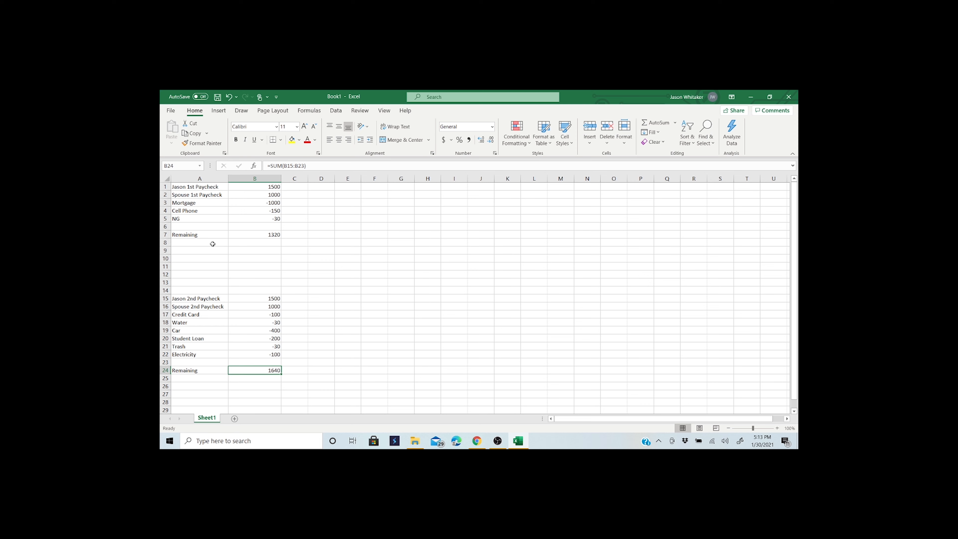
Step: Insert a blank row at row 6, between the "NG" expense and the first "Remaining" row
{"action": "left_click", "coordinate": [165, 226]}
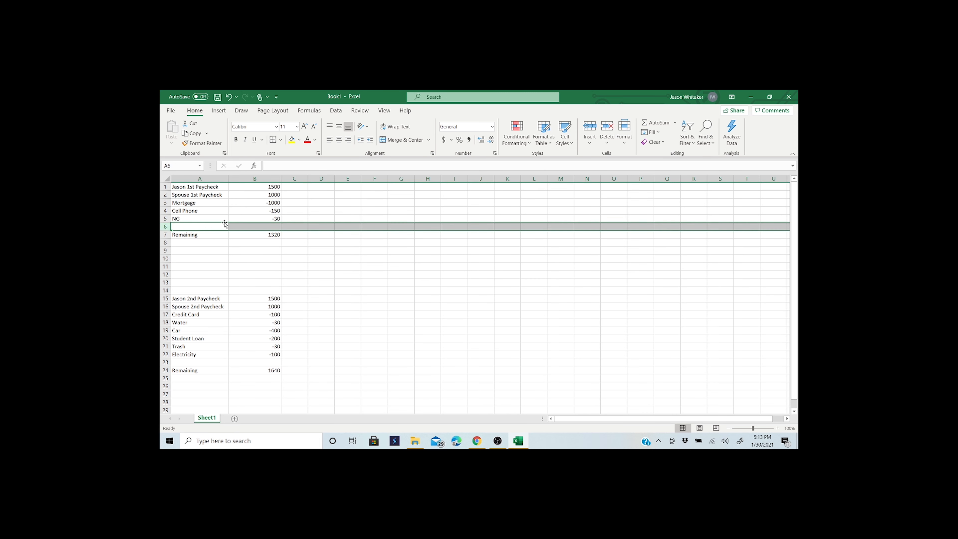
{"action": "right_click", "coordinate": [165, 227]}
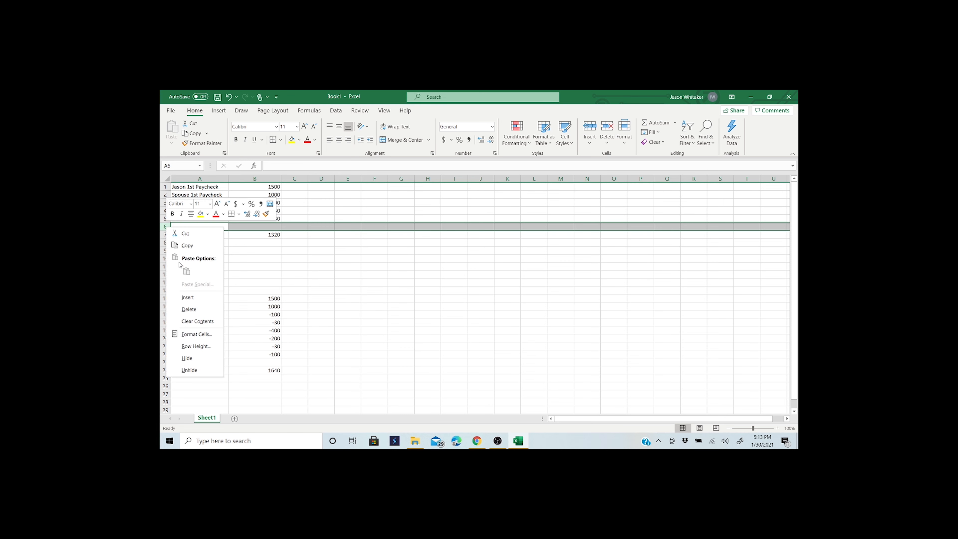
{"action": "left_click", "coordinate": [194, 297]}
{"action": "left_click", "coordinate": [234, 264]}
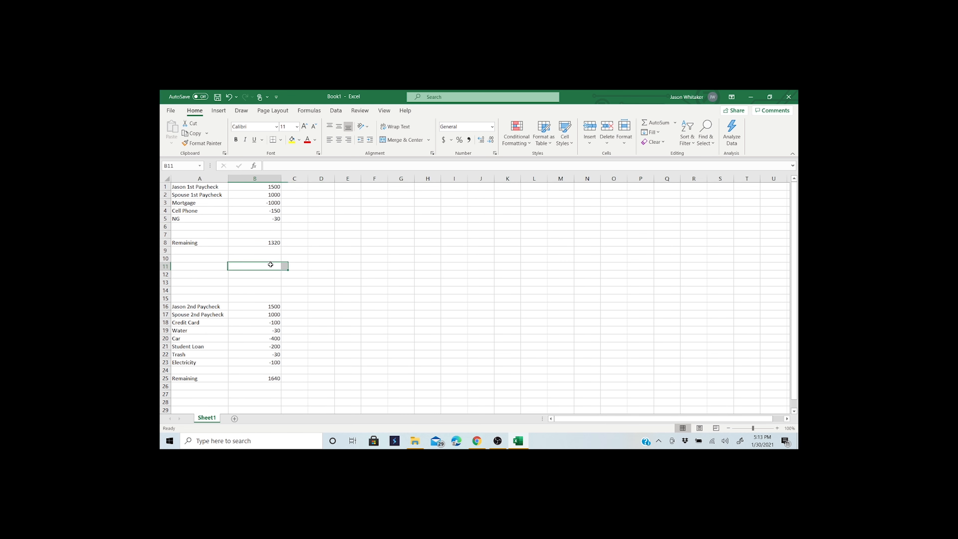
Step: Add the "Food" expense under the first paychecks in cell A6 with the amount -300 in B6
{"action": "left_click", "coordinate": [192, 227]}
{"action": "left_click", "coordinate": [244, 228]}
{"action": "left_click", "coordinate": [211, 226]}
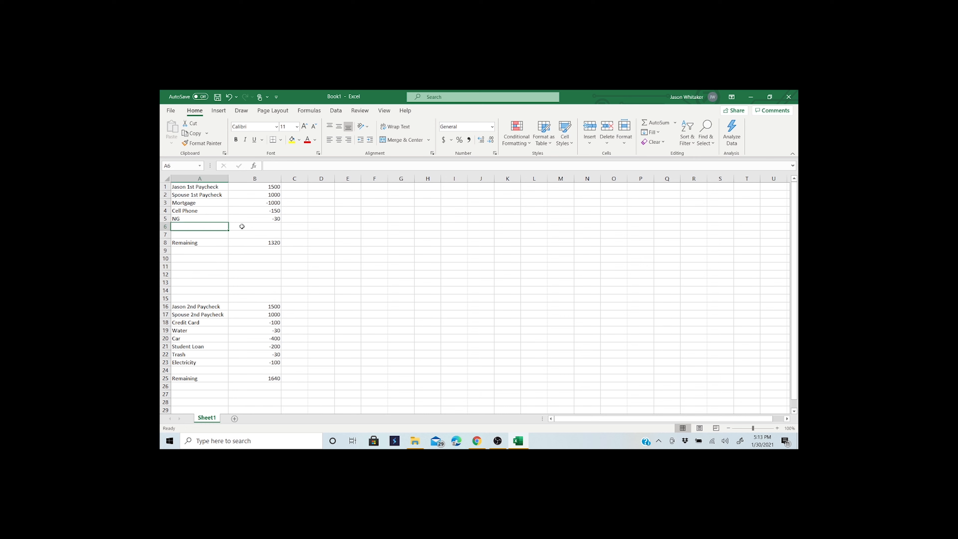
{"action": "left_click", "coordinate": [241, 227]}
{"action": "left_click", "coordinate": [210, 226]}
{"action": "type", "text": "Food"}
{"action": "left_click", "coordinate": [246, 225]}
{"action": "type", "text": "-300"}
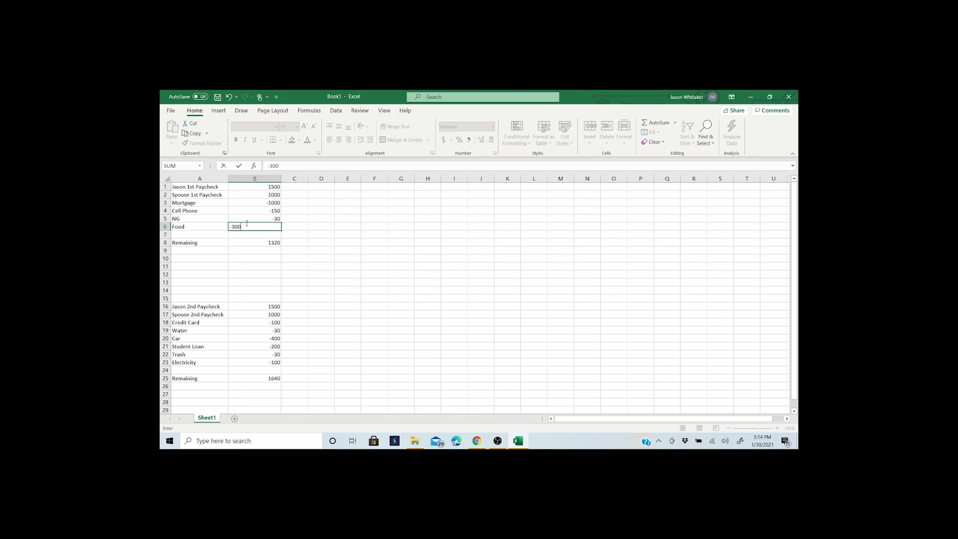
{"action": "left_click", "coordinate": [319, 258]}
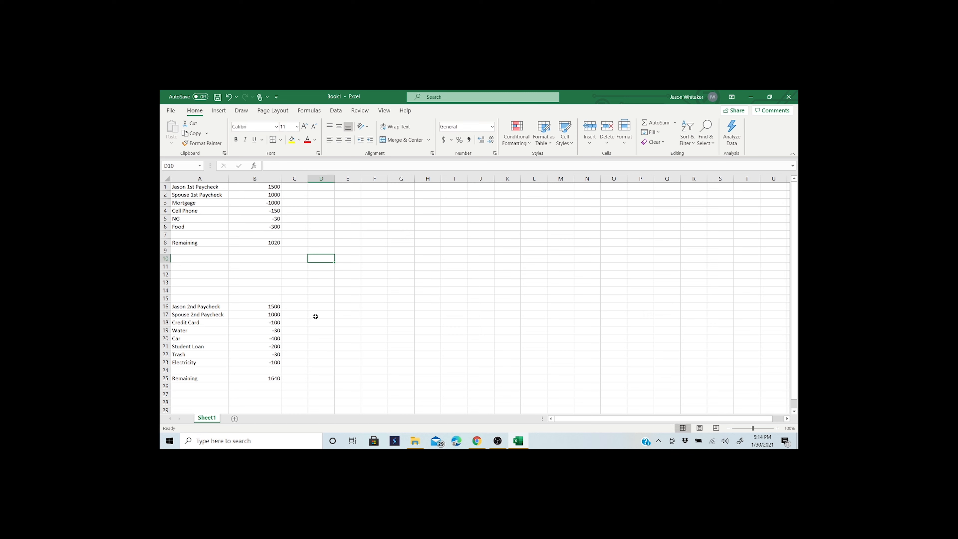
{"action": "left_click", "coordinate": [272, 244]}
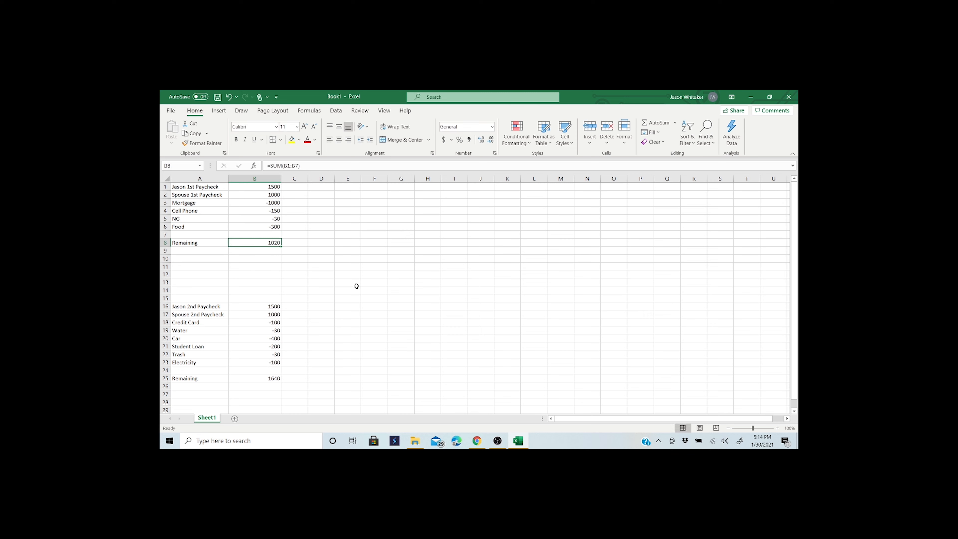
Step: Insert a new row 24 below "Electricity" and add the "Food" expense there with the amount -300 in B24
{"action": "left_click", "coordinate": [166, 371]}
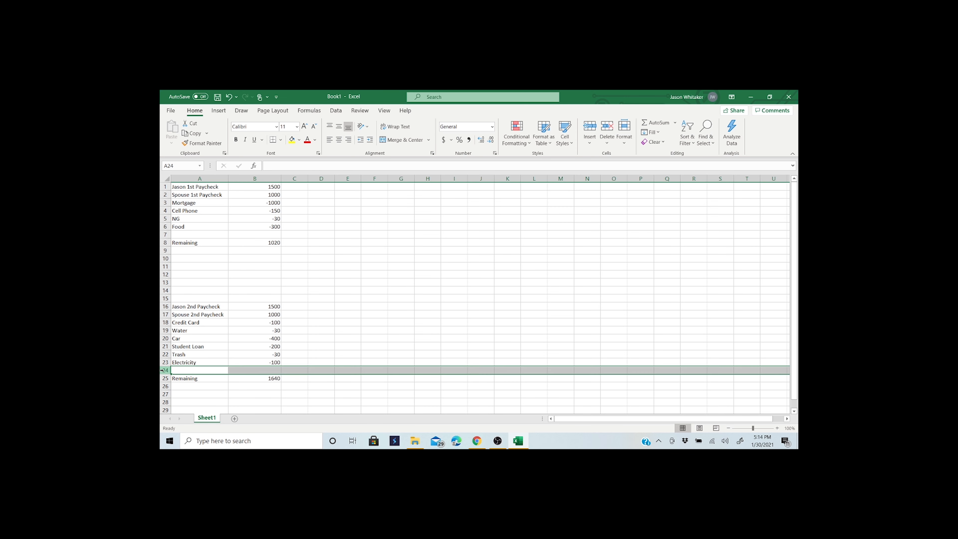
{"action": "right_click", "coordinate": [165, 370]}
{"action": "left_click", "coordinate": [185, 291]}
{"action": "left_click", "coordinate": [188, 370]}
{"action": "type", "text": "Food"}
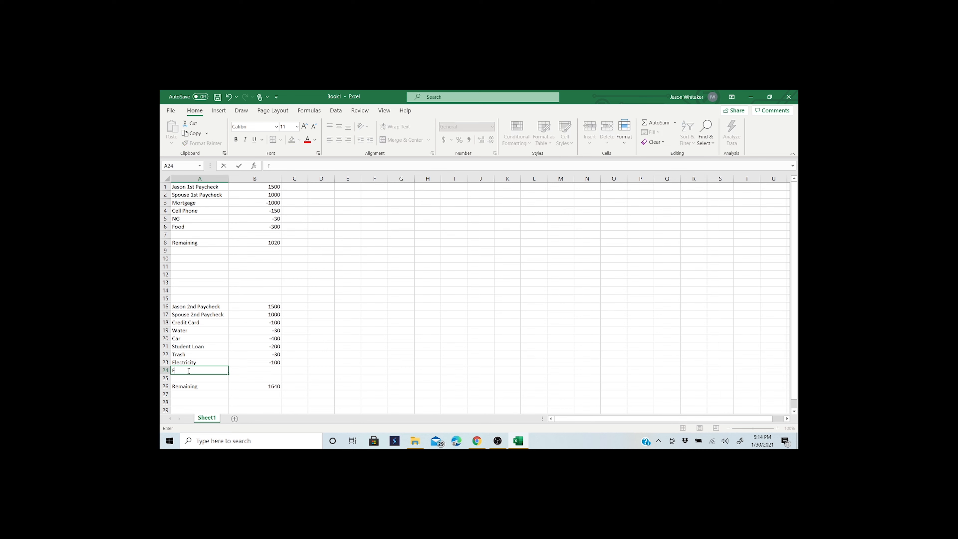
{"action": "left_click", "coordinate": [239, 369]}
{"action": "type", "text": "-300"}
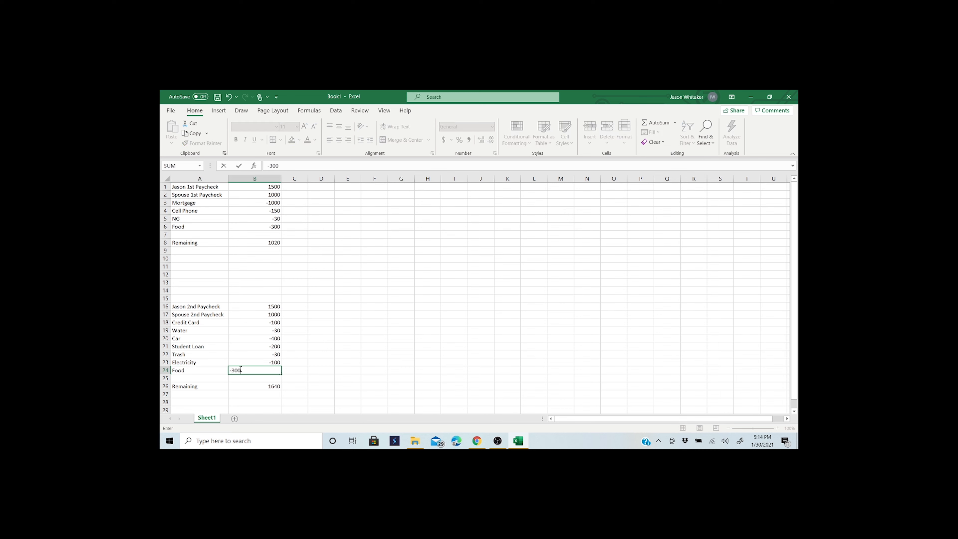
{"action": "left_click", "coordinate": [332, 363]}
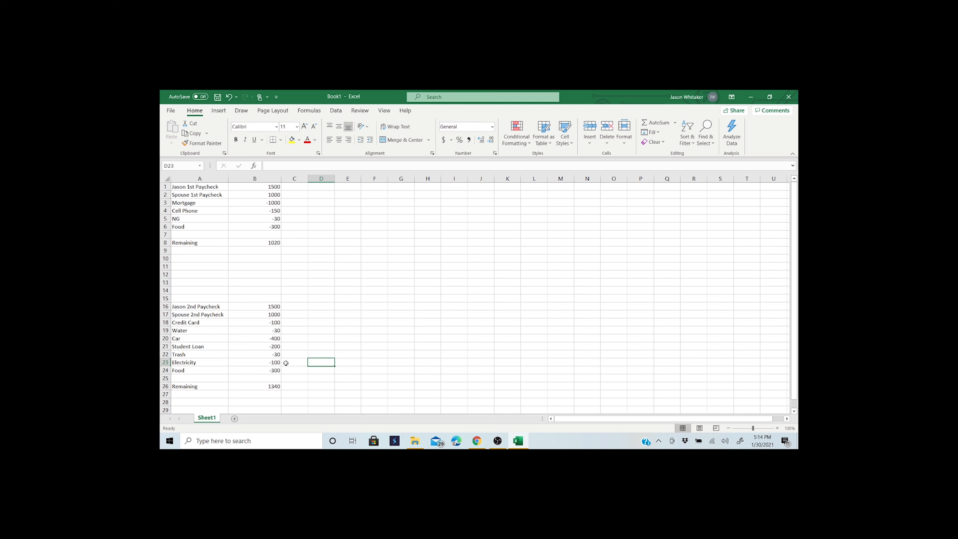
{"action": "left_click", "coordinate": [273, 243]}
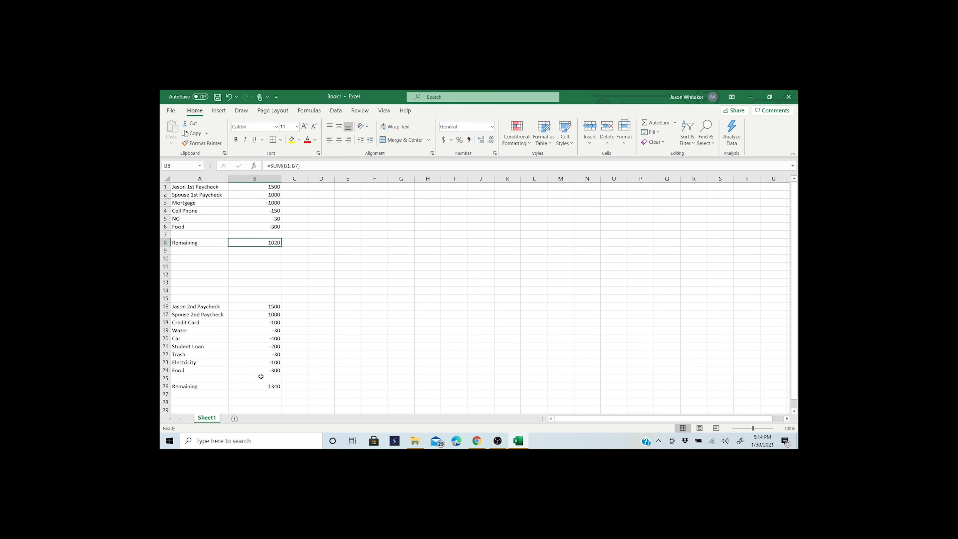
{"action": "left_click", "coordinate": [259, 387]}
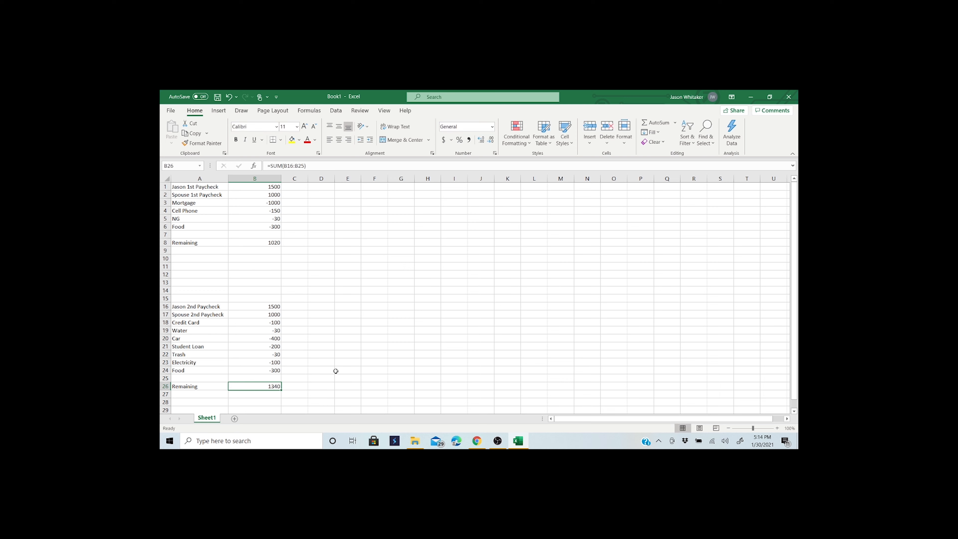
Step: Insert a new row 7 below the first "Food" expense and add "Fuel" there with the amount -200 in B7
{"action": "left_click", "coordinate": [164, 234]}
{"action": "right_click", "coordinate": [164, 234]}
{"action": "left_click", "coordinate": [184, 305]}
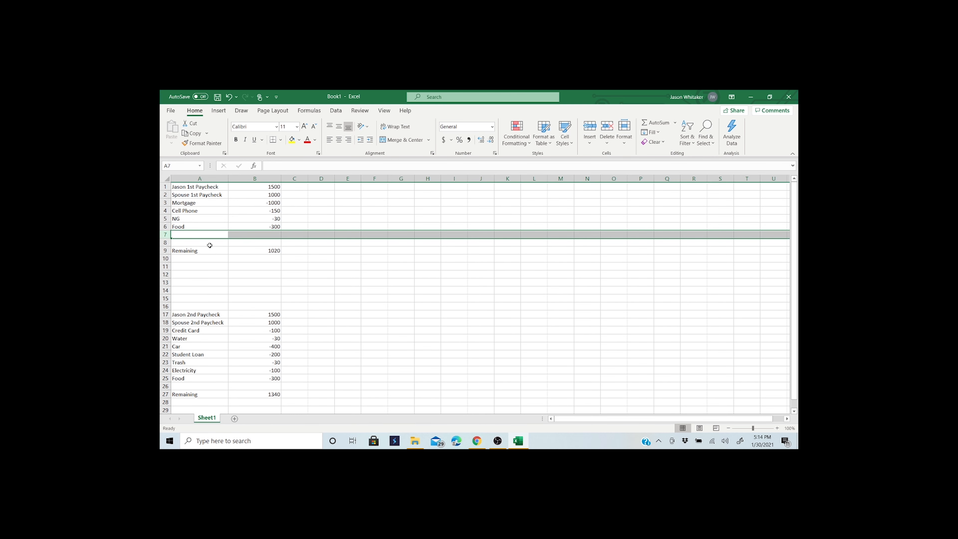
{"action": "left_click", "coordinate": [211, 234]}
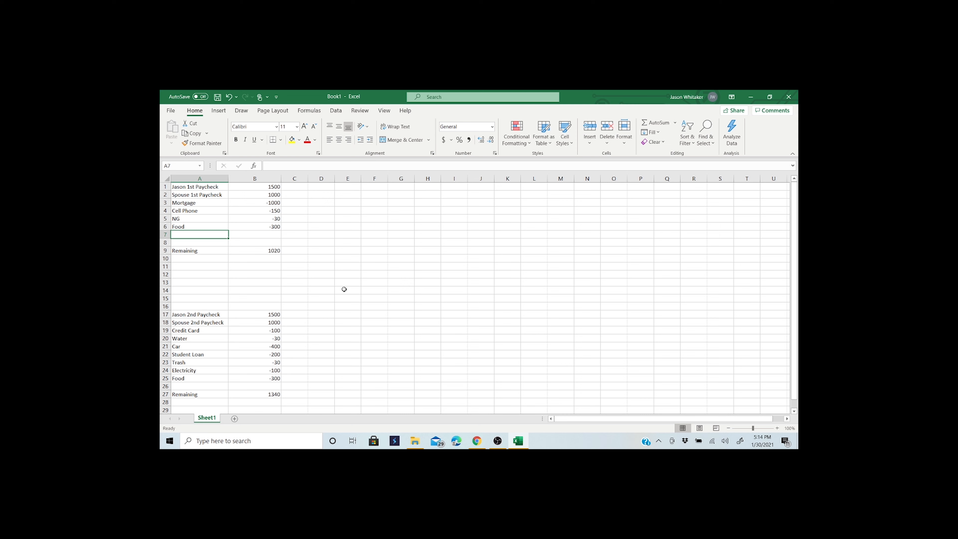
{"action": "type", "text": "Fuel"}
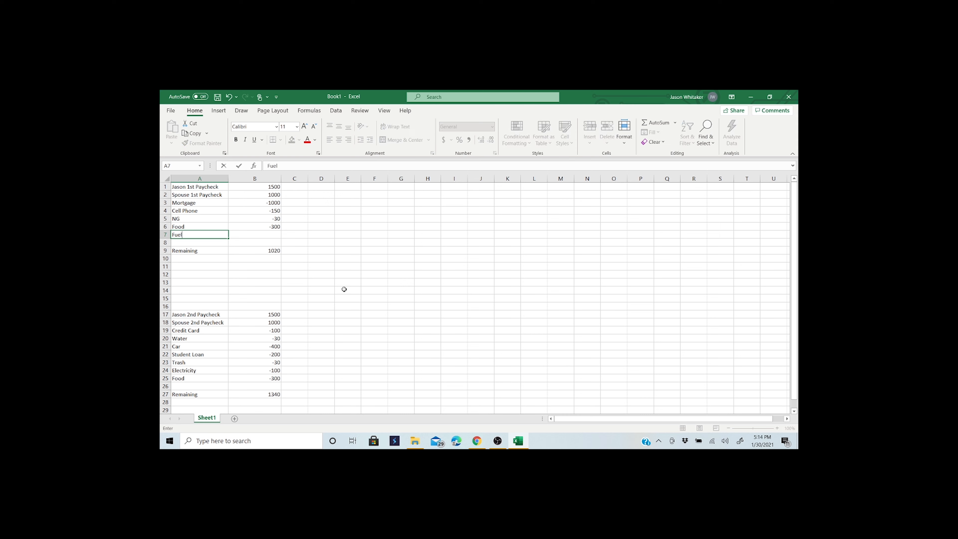
{"action": "left_click", "coordinate": [277, 233]}
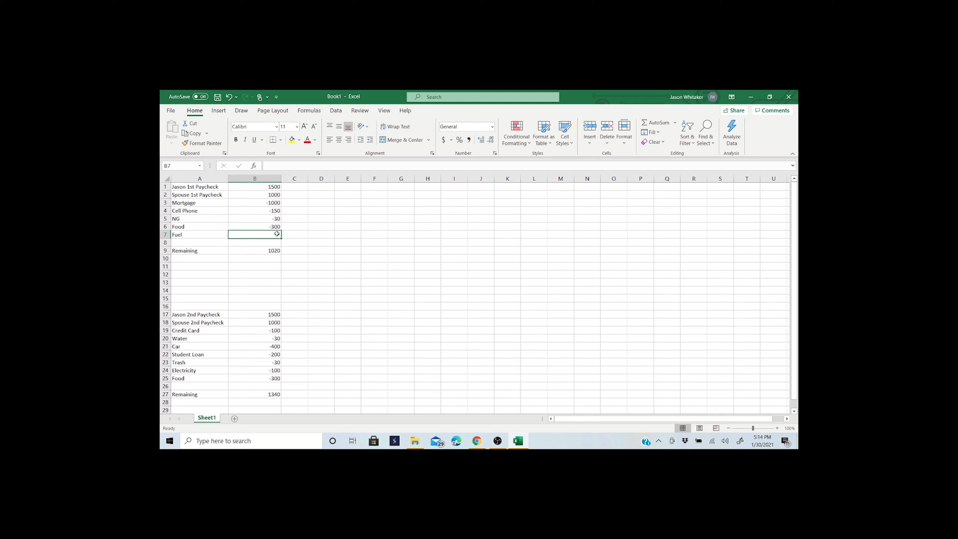
{"action": "type", "text": "-200"}
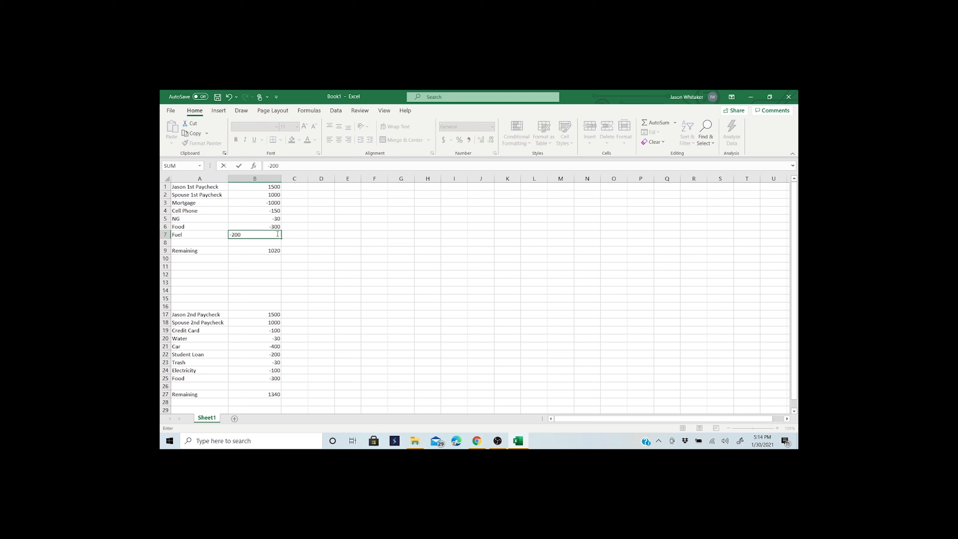
{"action": "left_click", "coordinate": [323, 285]}
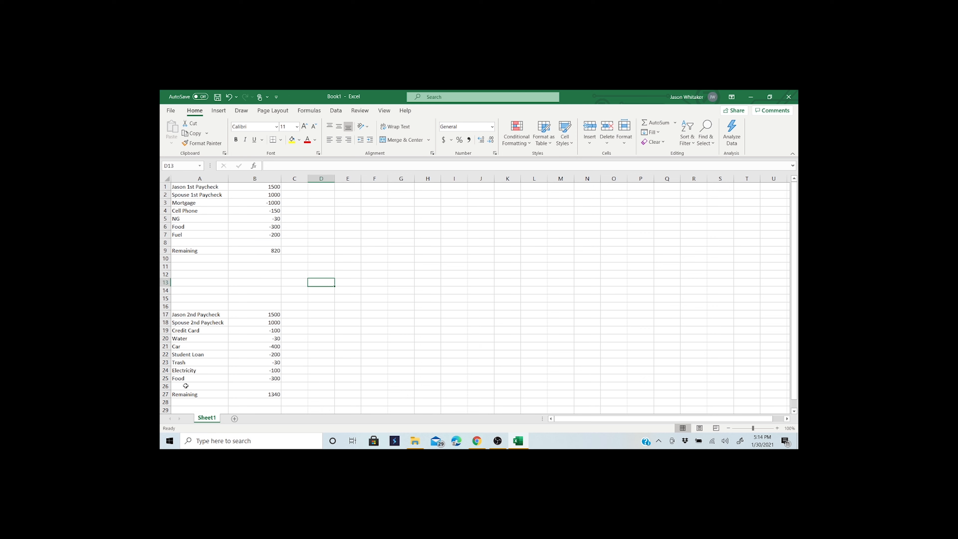
Step: Insert a new row 26 below the second "Food" expense and add "Fuel" there with the amount -200 in B26
{"action": "right_click", "coordinate": [165, 385]}
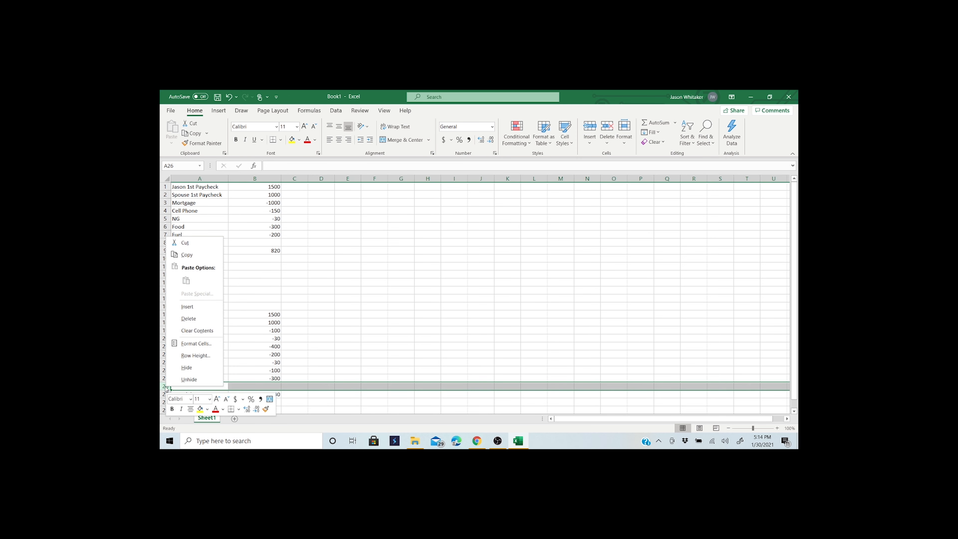
{"action": "left_click", "coordinate": [189, 307]}
{"action": "left_click", "coordinate": [190, 387]}
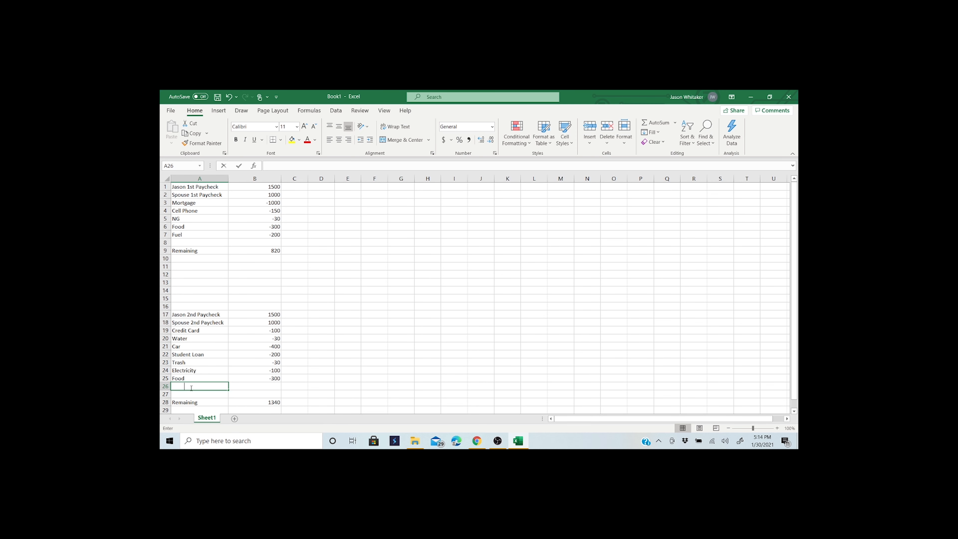
{"action": "type", "text": "Fuel"}
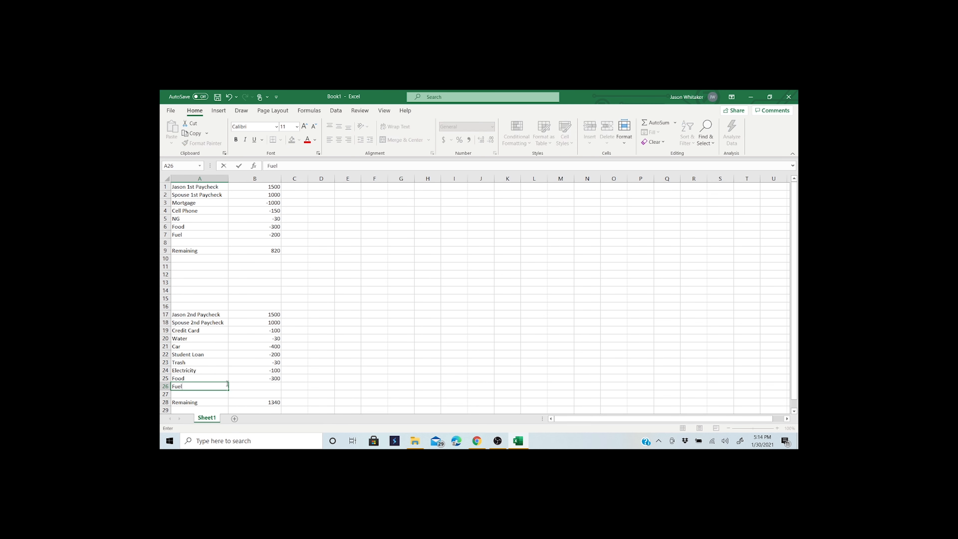
{"action": "left_click", "coordinate": [239, 384]}
{"action": "type", "text": "-200"}
{"action": "left_click", "coordinate": [347, 378]}
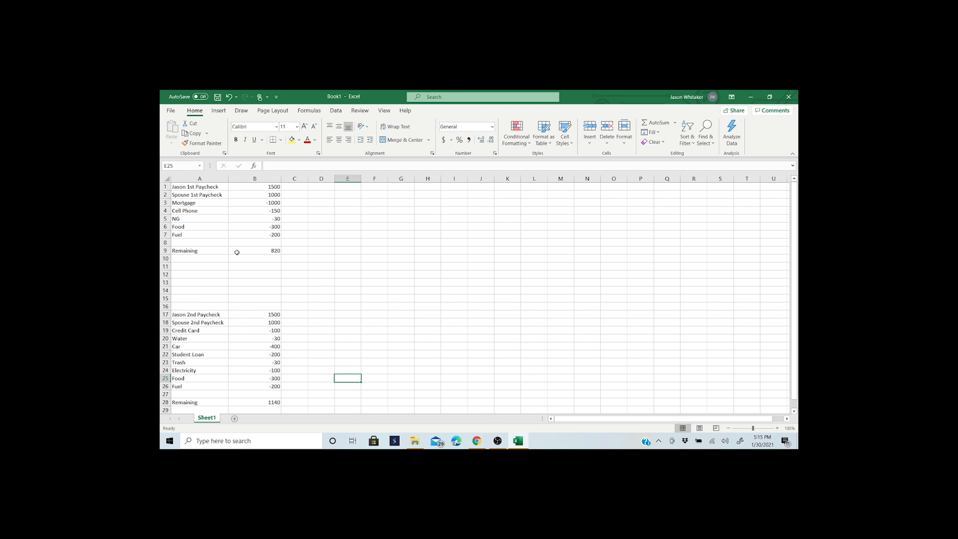
Step: Widen the empty column C beside the amounts to about twice the width of column B
{"action": "left_click", "coordinate": [236, 252]}
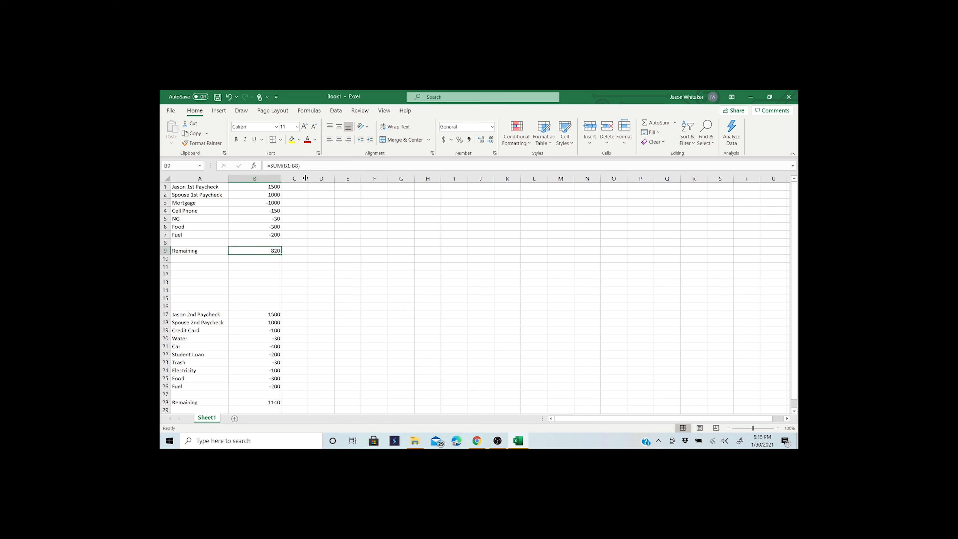
{"action": "left_click_drag", "start_coordinate": [308, 178], "coordinate": [388, 180]}
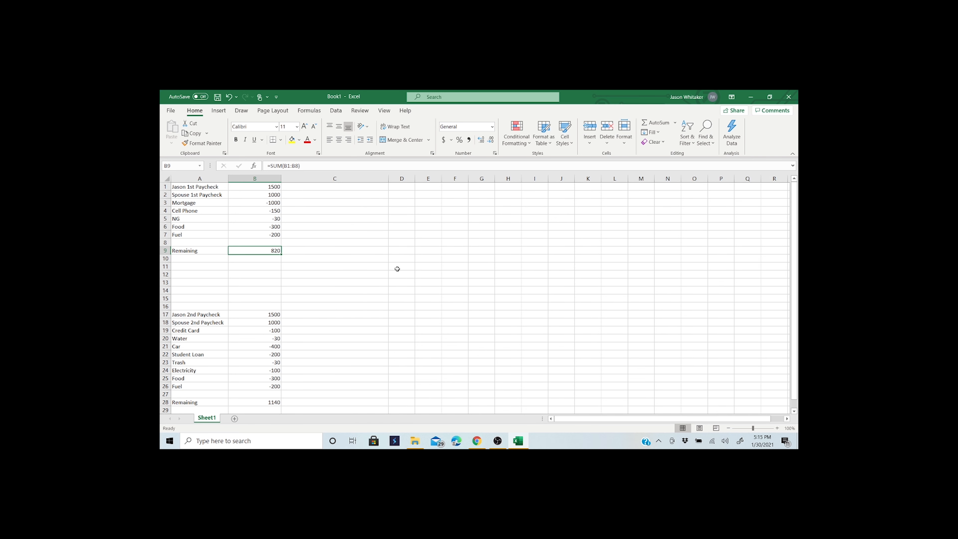
{"action": "left_click", "coordinate": [401, 282]}
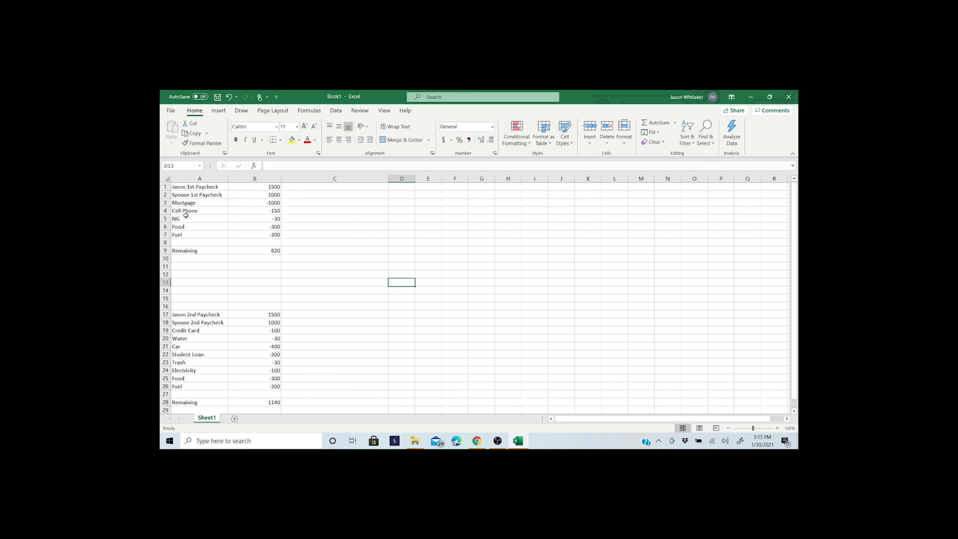
{"action": "left_click", "coordinate": [302, 196]}
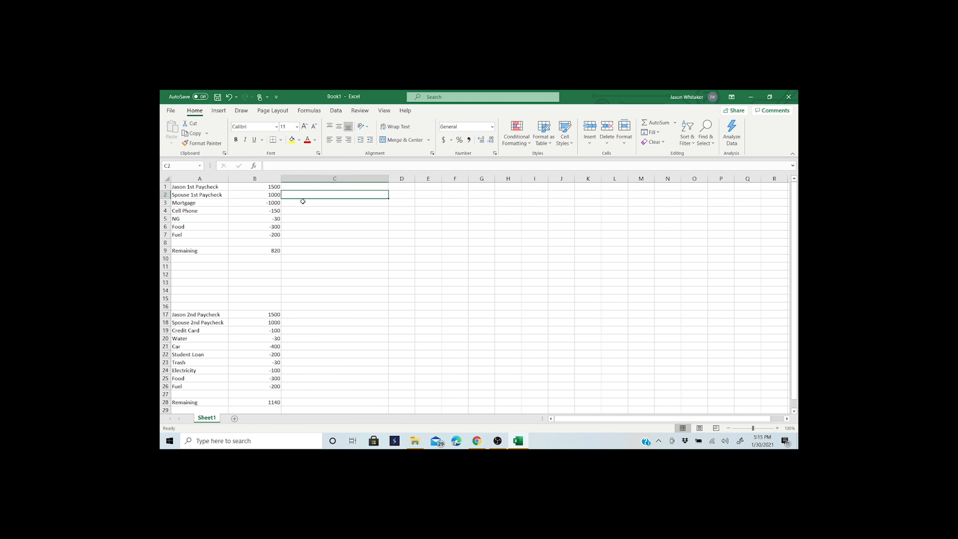
{"action": "left_click", "coordinate": [306, 202]}
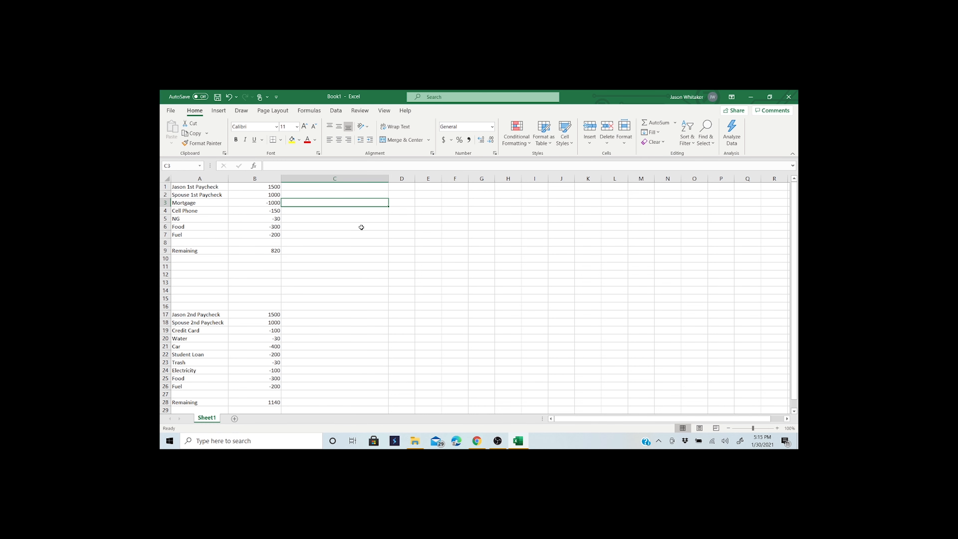
{"action": "left_click", "coordinate": [170, 110]}
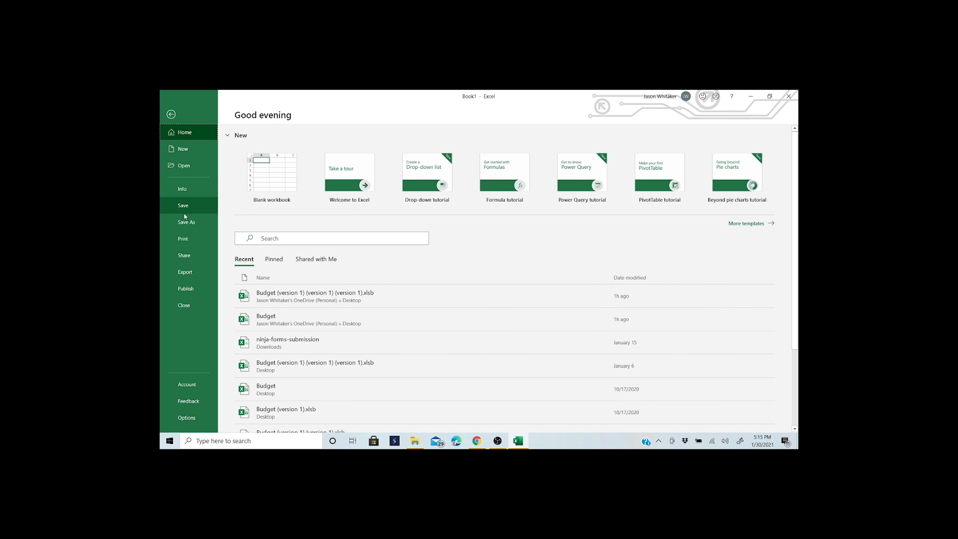
{"action": "left_click", "coordinate": [170, 114]}
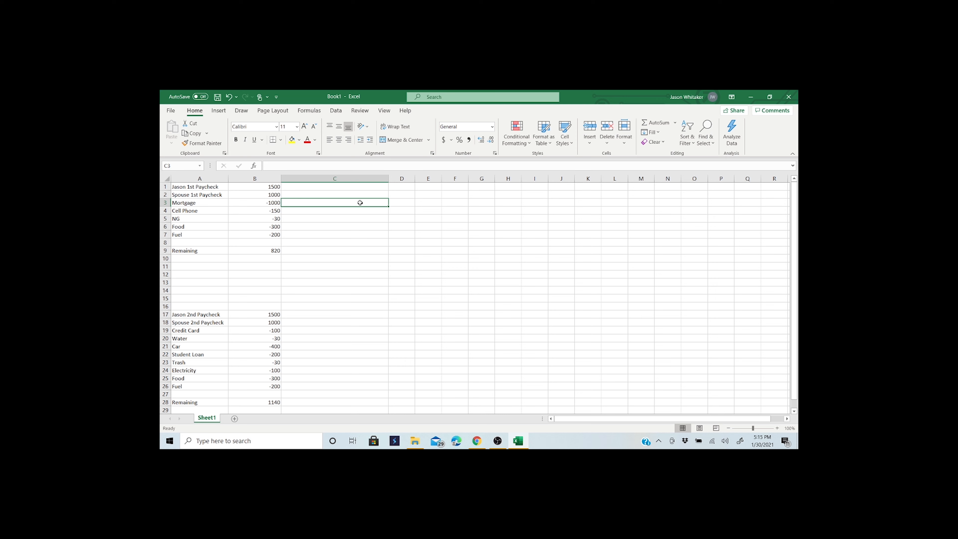
{"action": "type", "text": "w"}
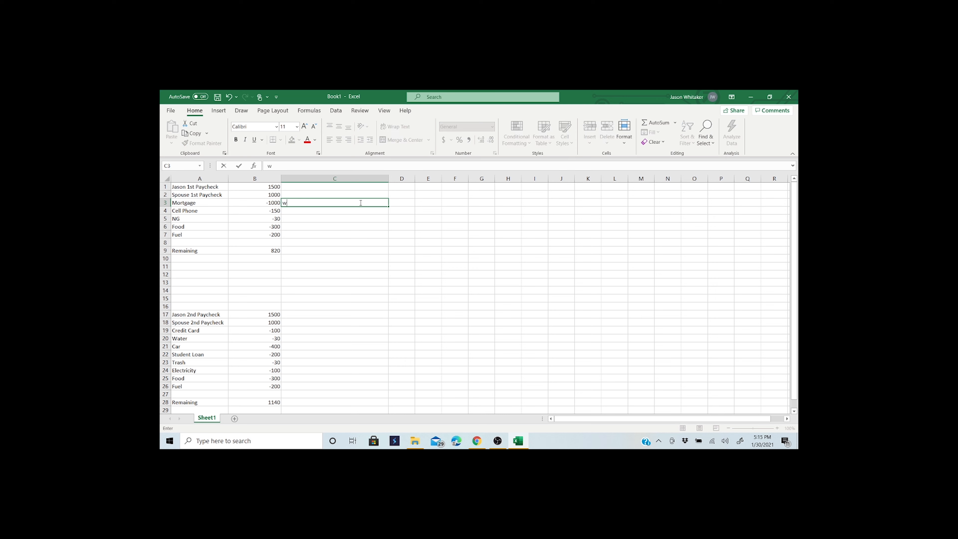
{"action": "type", "text": "ww.pennymac.com"}
{"action": "left_click", "coordinate": [410, 226]}
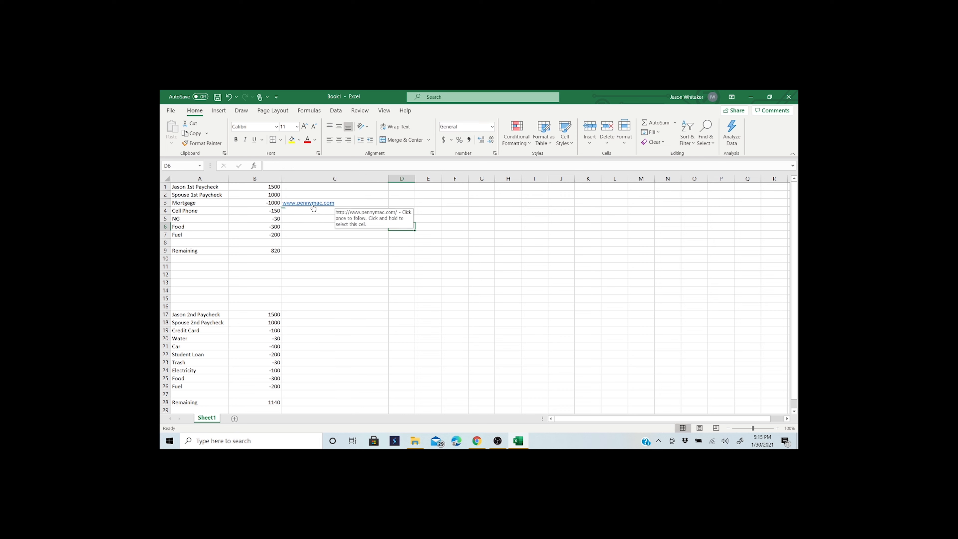
{"action": "left_click", "coordinate": [320, 210]}
{"action": "left_click", "coordinate": [327, 165]}
{"action": "type", "text": "ww"}
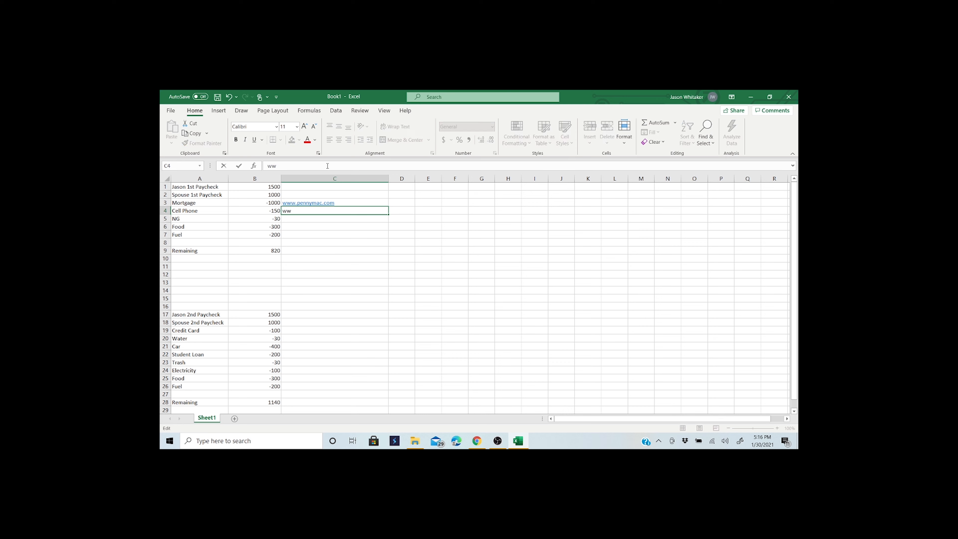
{"action": "type", "text": ".w.verizon.com"}
{"action": "key", "text": "Return"}
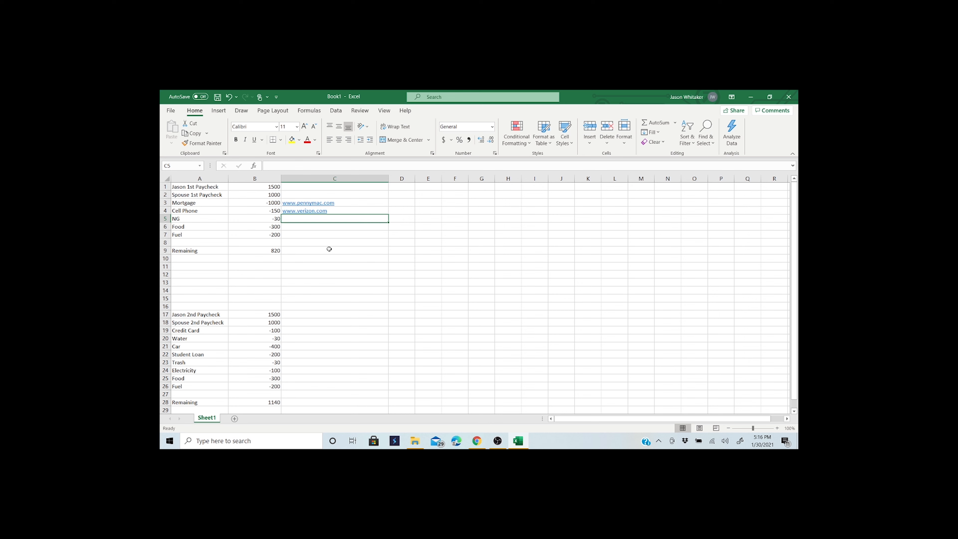
Step: Review the "Remaining" formulas in B9 and B28 for the first and second pay periods
{"action": "left_click", "coordinate": [260, 251]}
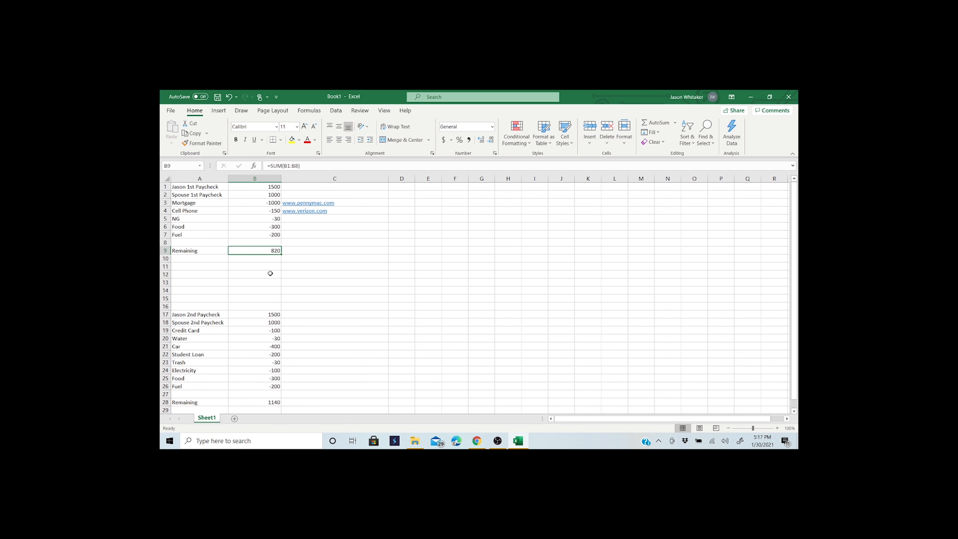
{"action": "scroll", "coordinate": [307, 314], "scroll_direction": "down", "scroll_amount": 1}
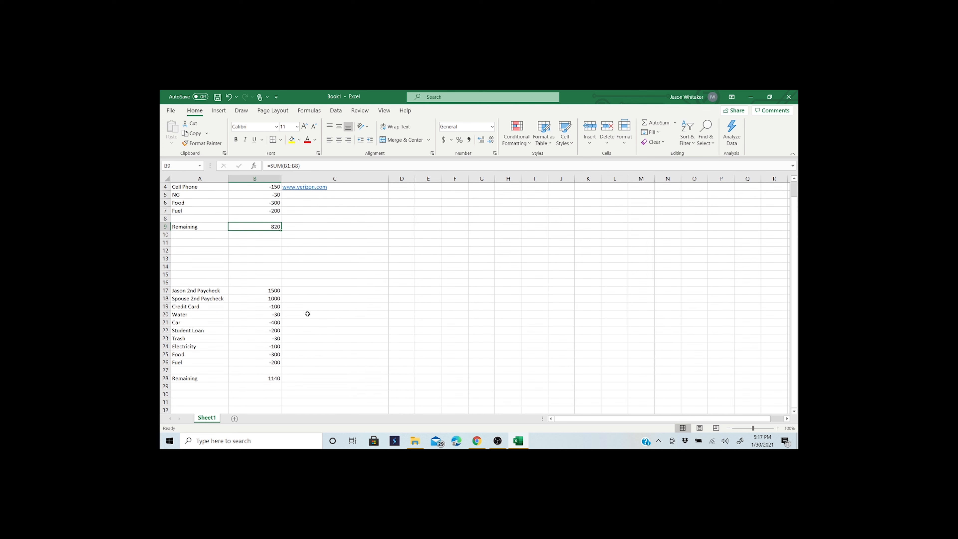
{"action": "left_click", "coordinate": [276, 378]}
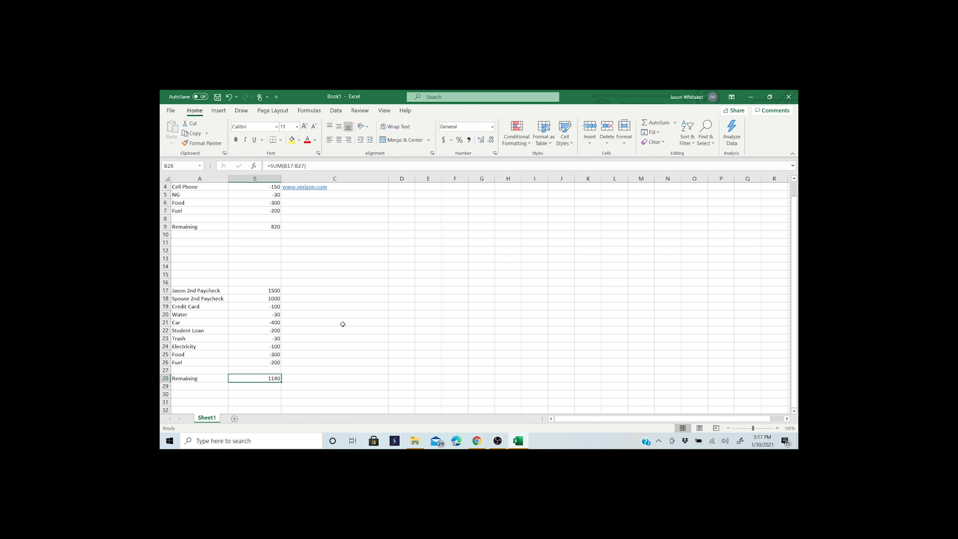
{"action": "scroll", "coordinate": [343, 323], "scroll_direction": "up", "scroll_amount": 1}
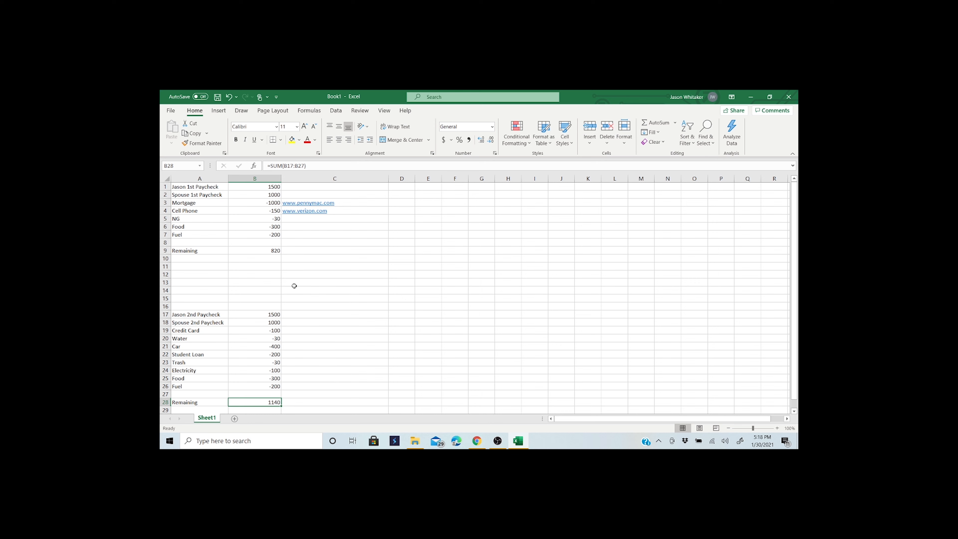
{"action": "left_click", "coordinate": [277, 251]}
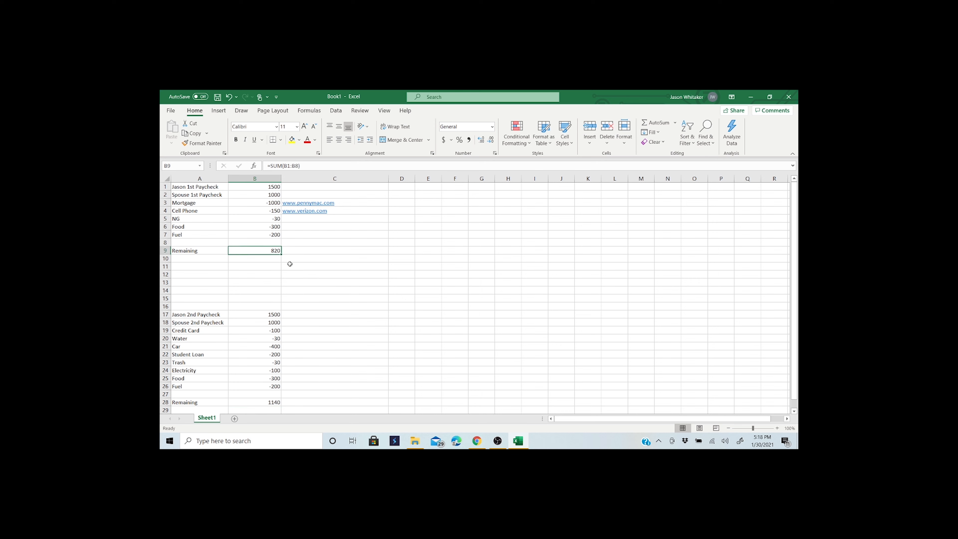